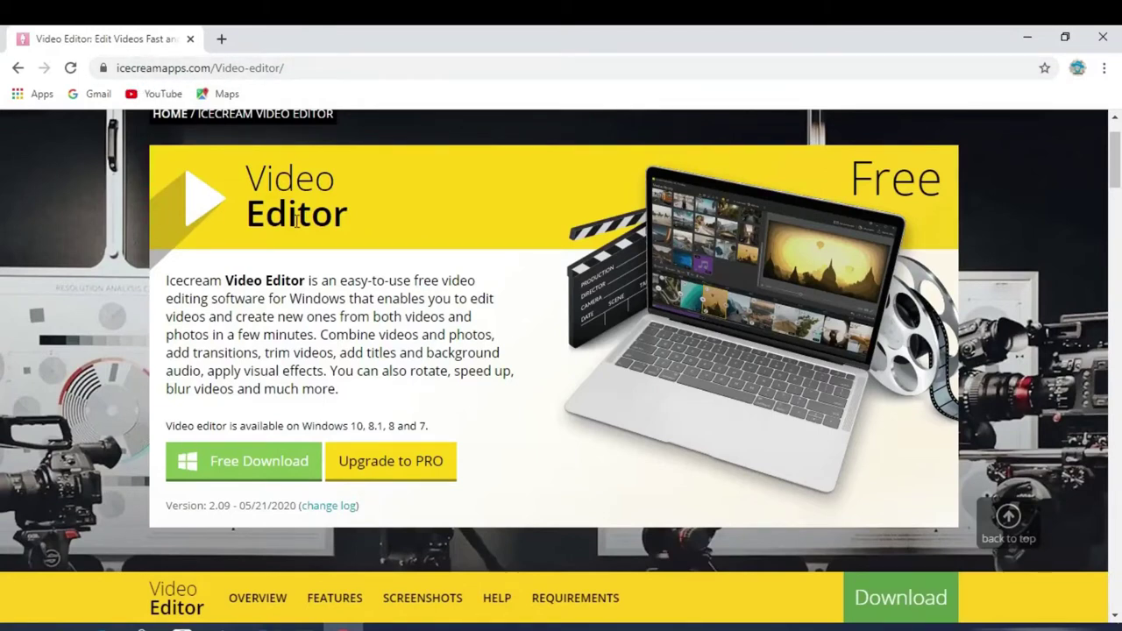
- Download the video_editor_setup installer from the Icecream Video Editor download page
{"action": "left_click", "coordinate": [269, 464]}
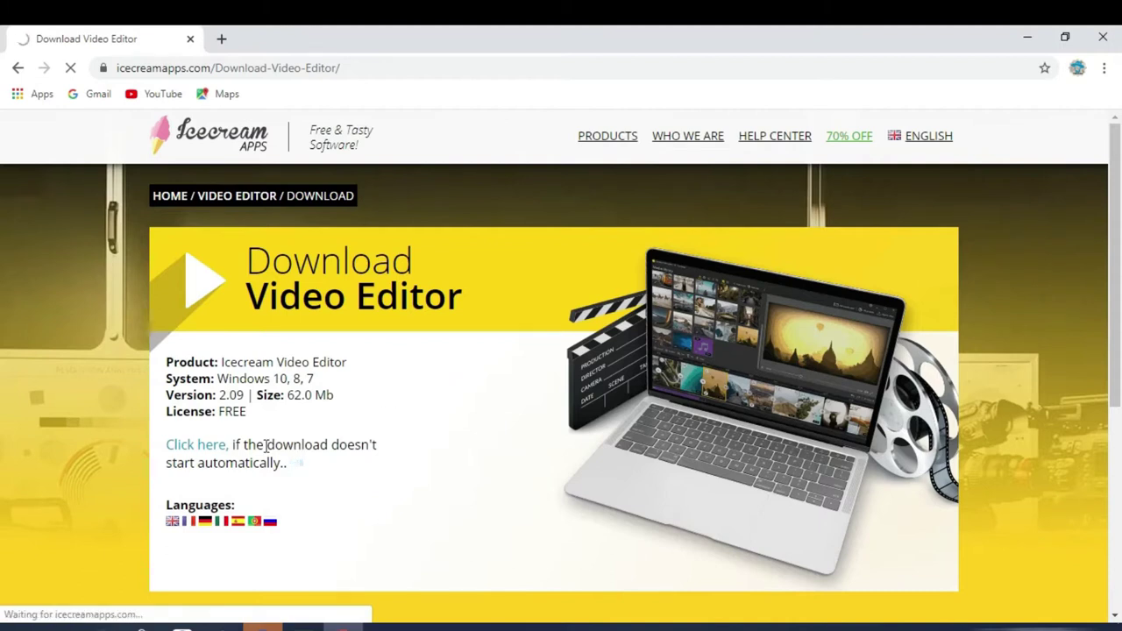
{"action": "left_click", "coordinate": [191, 449]}
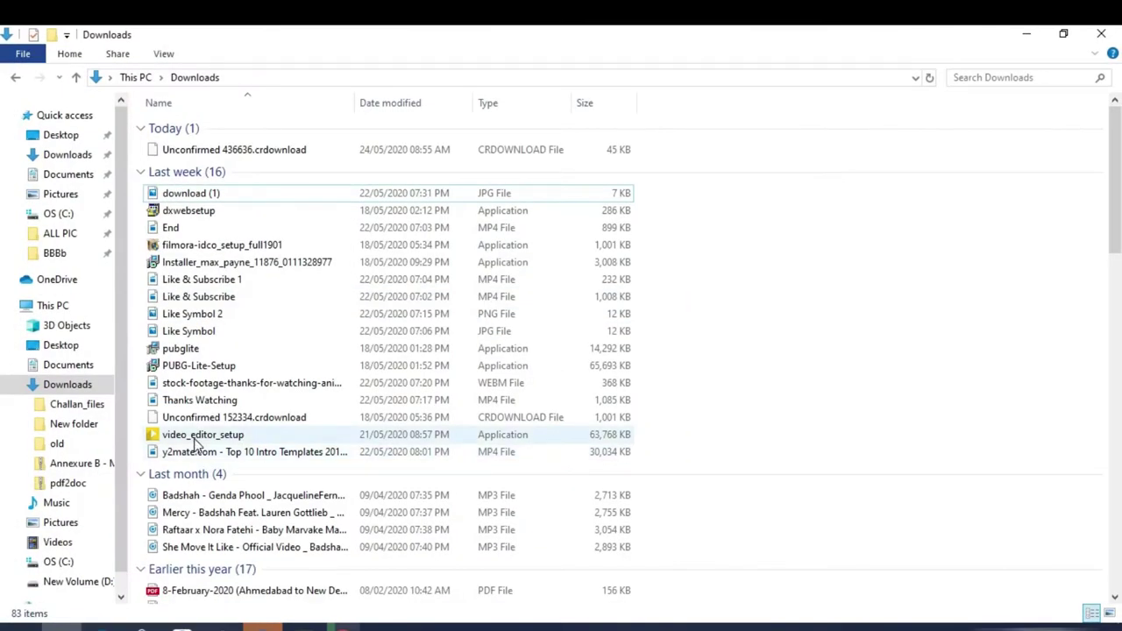
- Launch video_editor_setup in English and accept the licence agreement
{"action": "left_click", "coordinate": [197, 439]}
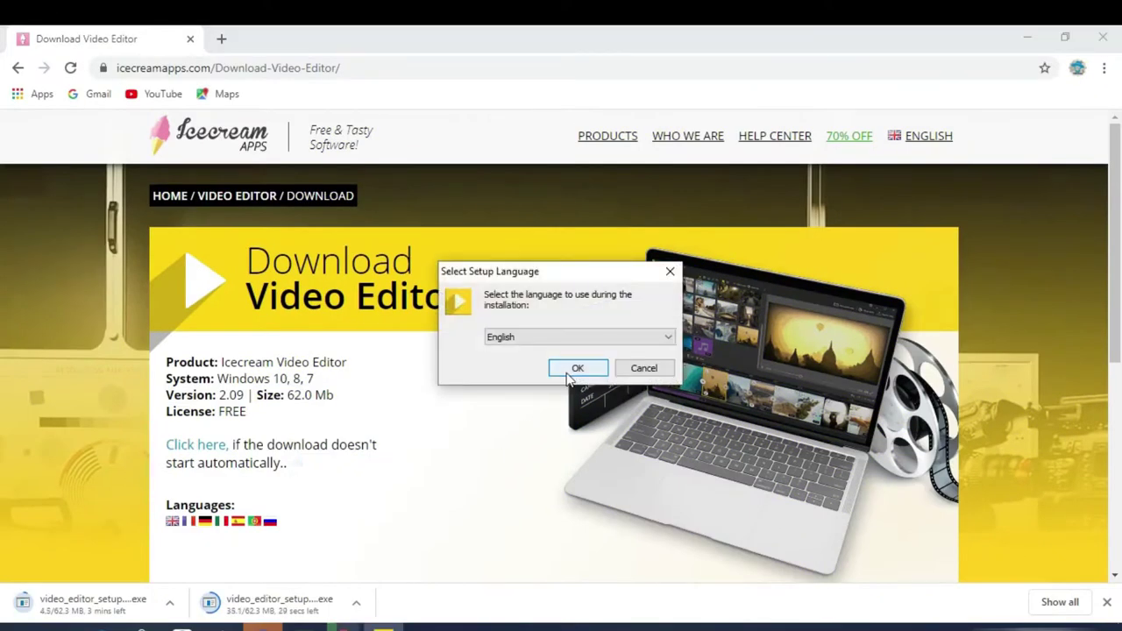
{"action": "left_click", "coordinate": [574, 372]}
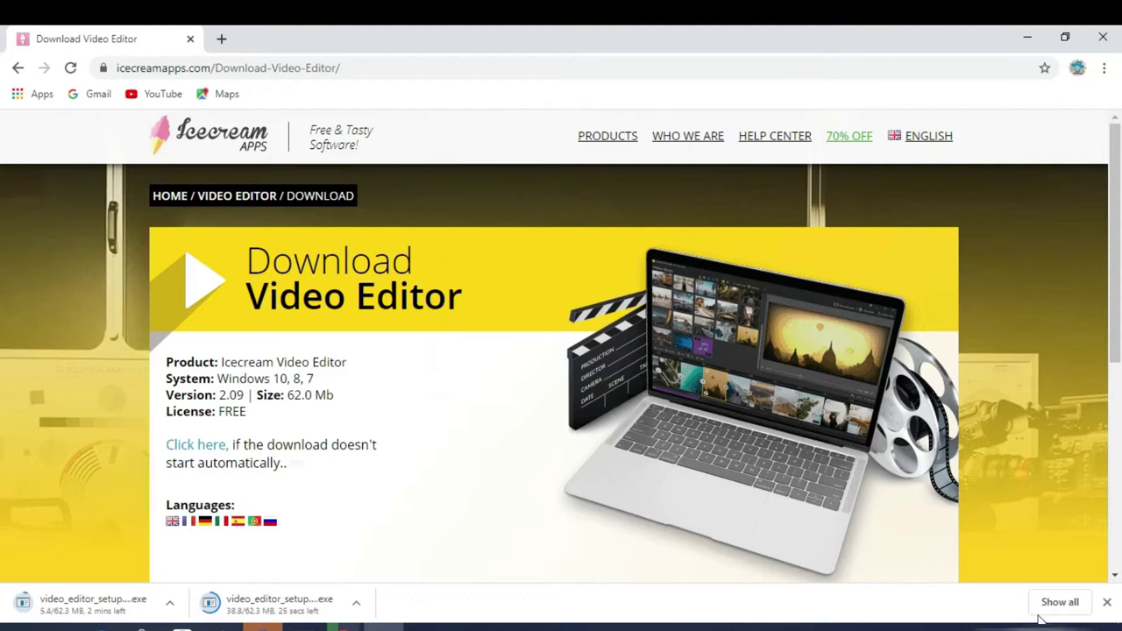
{"action": "left_click", "coordinate": [455, 413]}
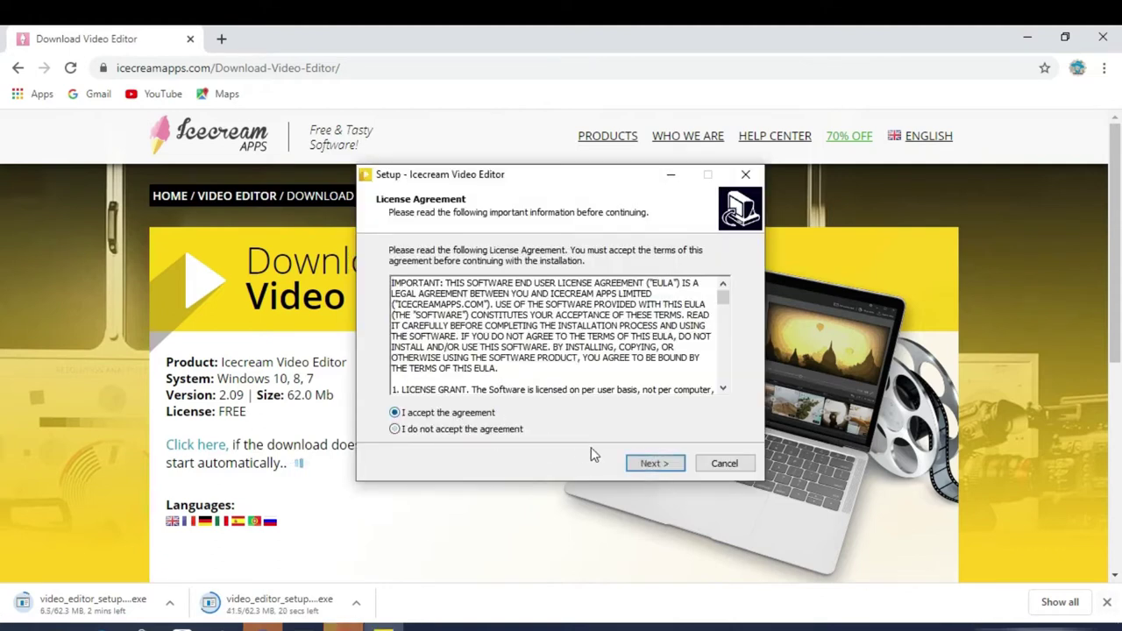
{"action": "left_click", "coordinate": [648, 470]}
- Install into the existing folder with desktop shortcut and codecs, cancelling the duplicate download
{"action": "left_click", "coordinate": [647, 467]}
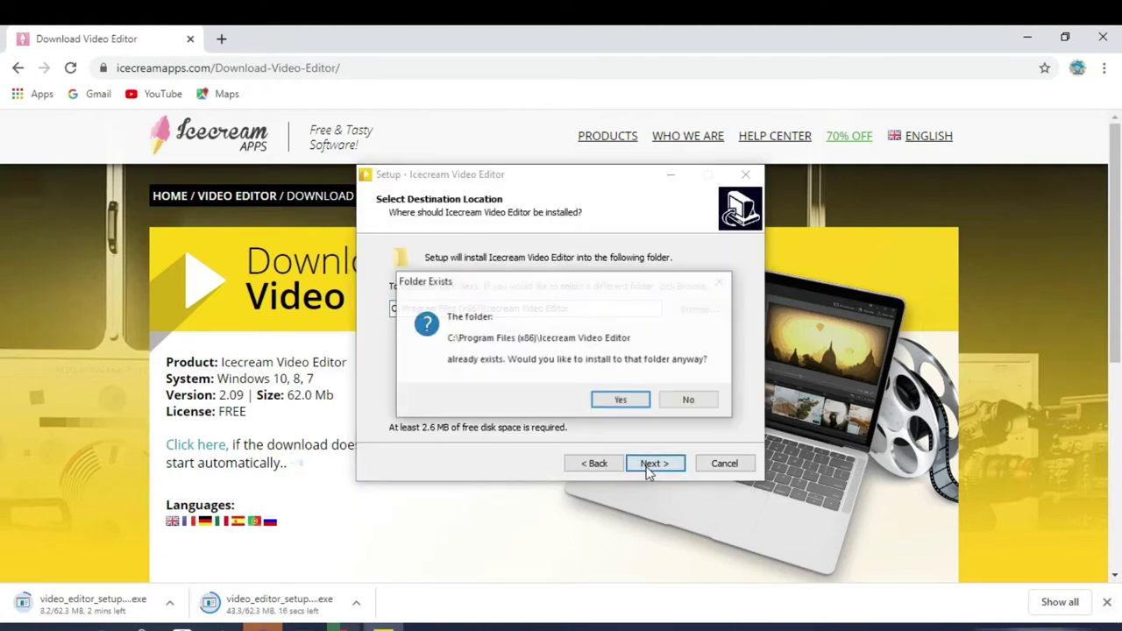
{"action": "left_click", "coordinate": [617, 401]}
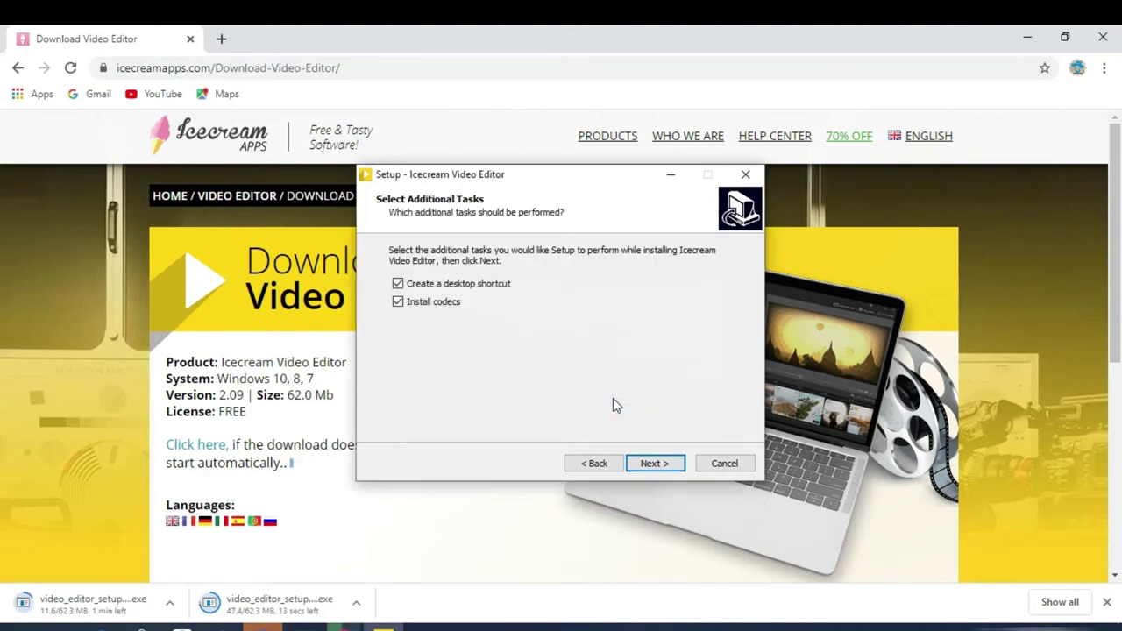
{"action": "left_click", "coordinate": [657, 471]}
{"action": "left_click", "coordinate": [654, 465]}
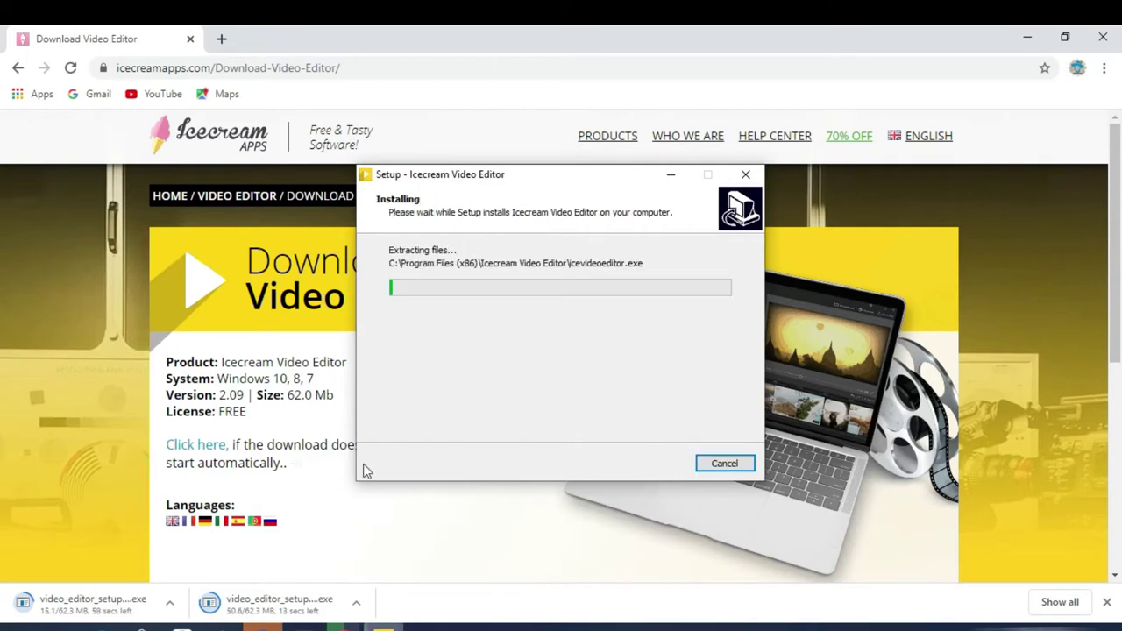
{"action": "left_click", "coordinate": [168, 604]}
{"action": "left_click", "coordinate": [184, 574]}
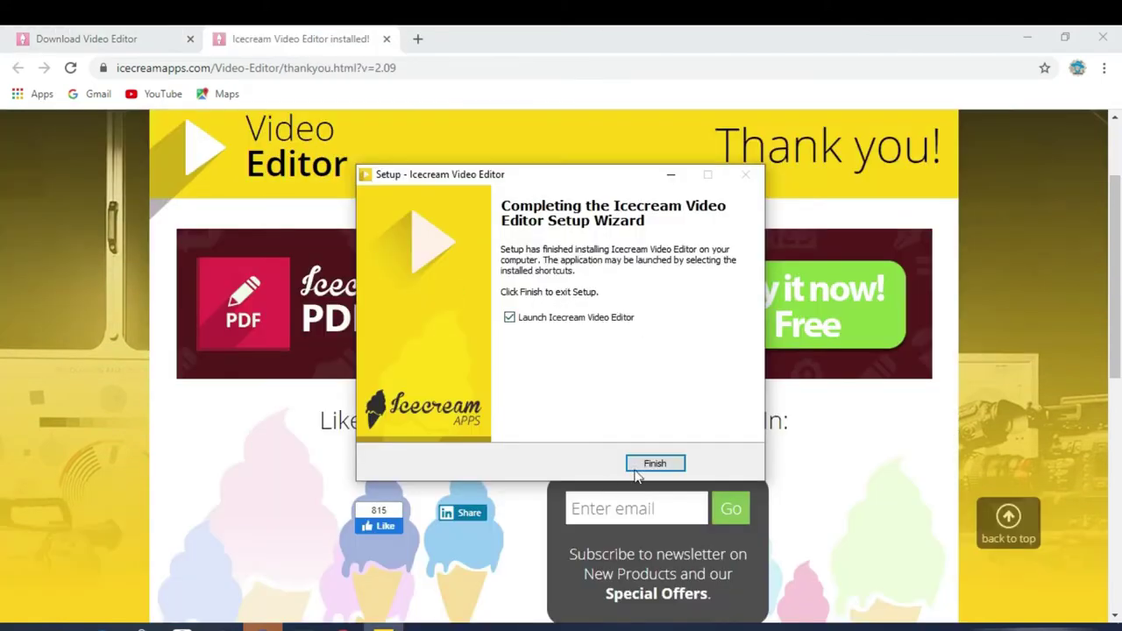
- Import video_20200128_114025, video_20200128_115212 and video_20200521_213225 into the media library
{"action": "left_click", "coordinate": [636, 469]}
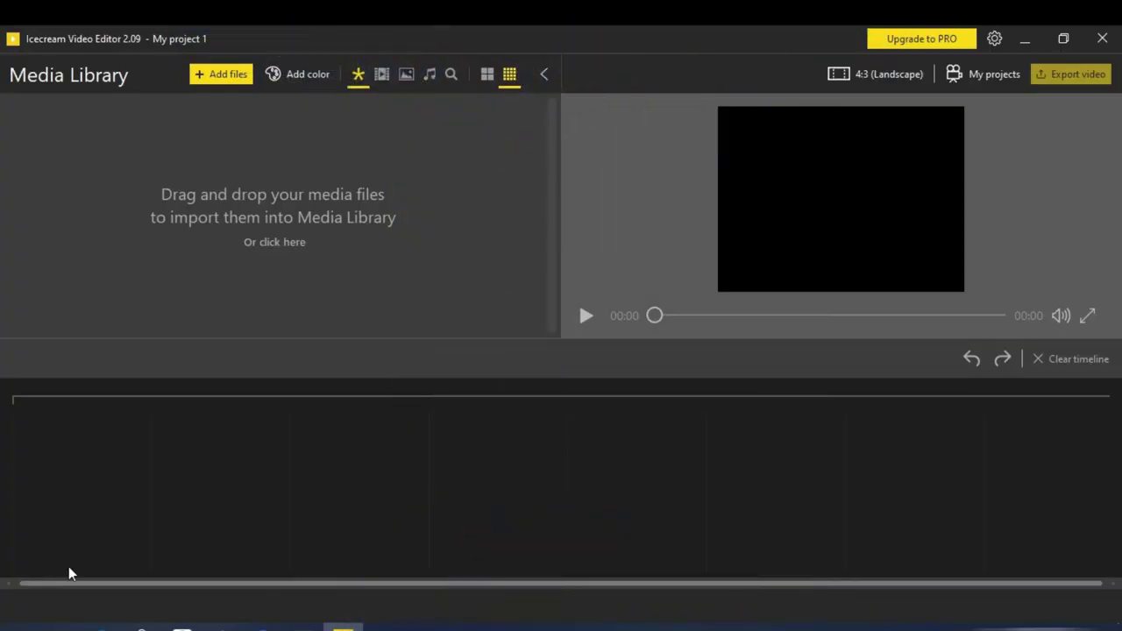
{"action": "left_click", "coordinate": [220, 75]}
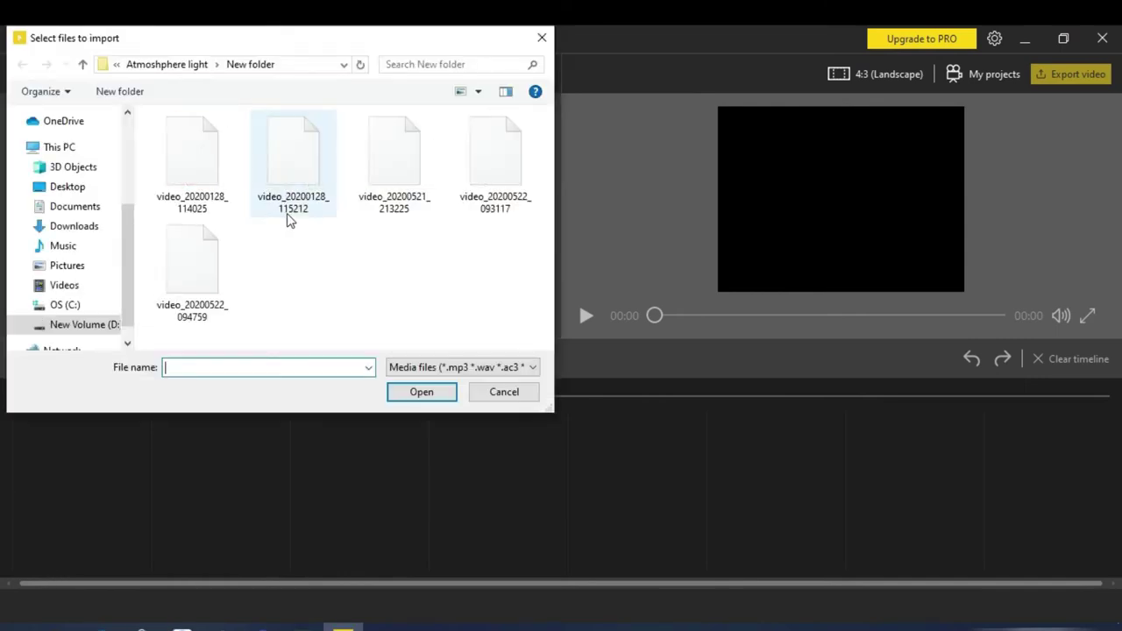
{"action": "right_click", "coordinate": [312, 264]}
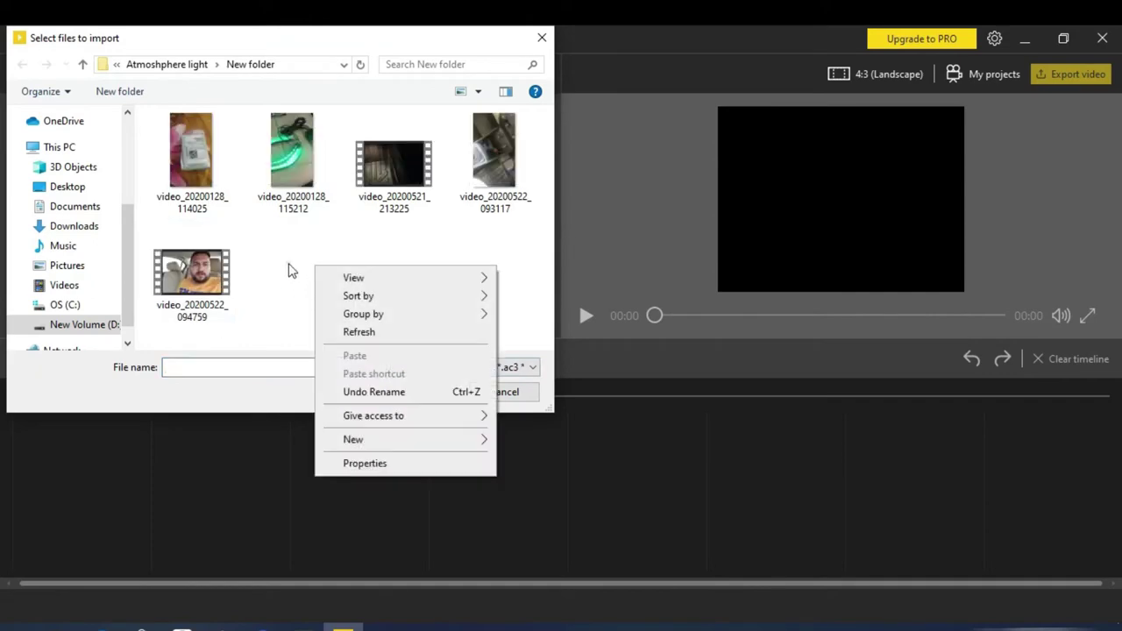
{"action": "left_click", "coordinate": [292, 267]}
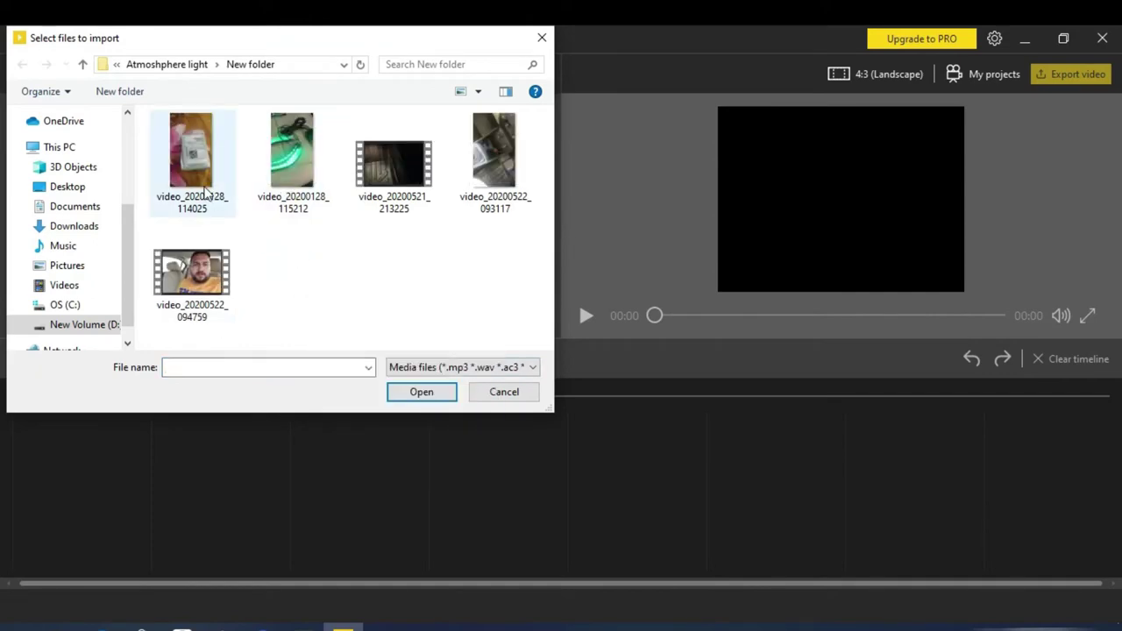
{"action": "left_click", "coordinate": [195, 180]}
{"action": "left_click", "coordinate": [291, 180], "text": "ctrl"}
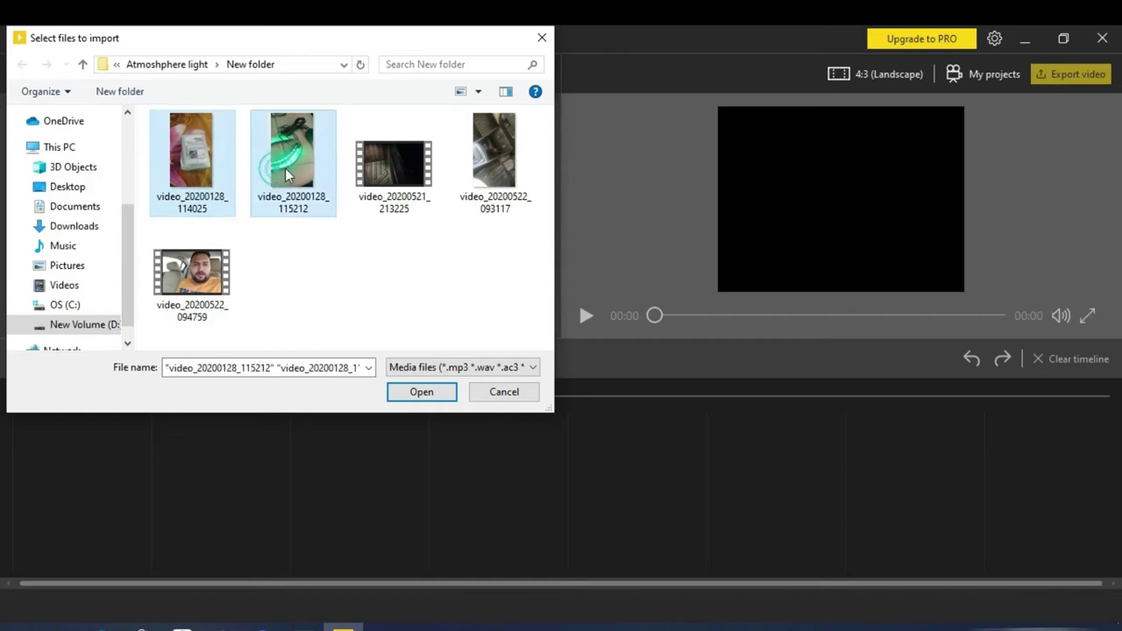
{"action": "left_click", "coordinate": [394, 172], "text": "ctrl"}
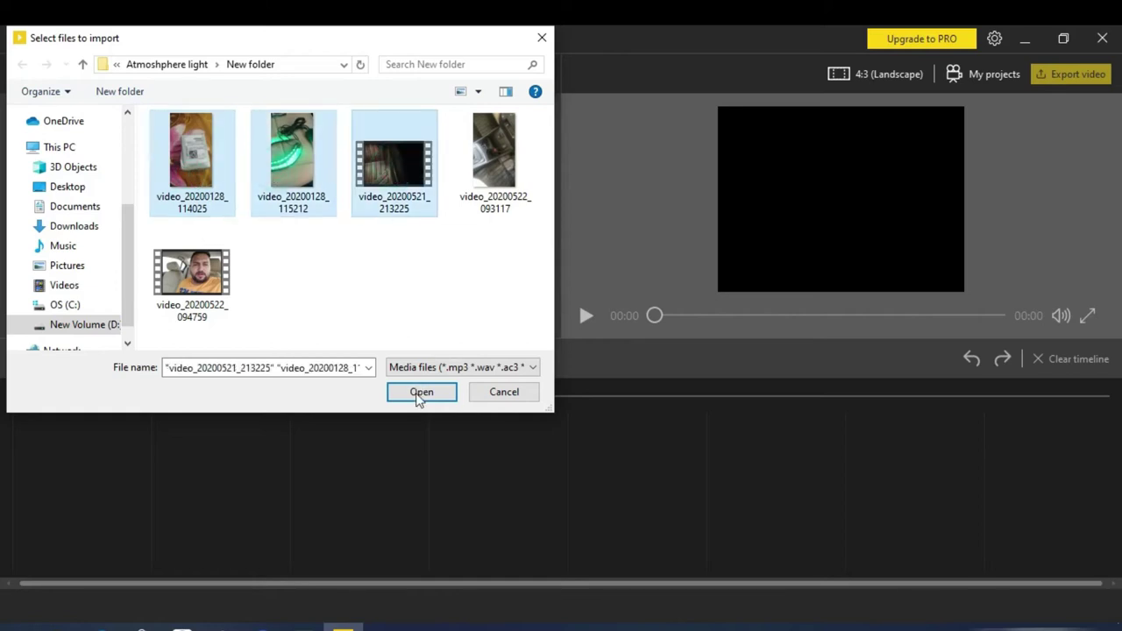
{"action": "left_click", "coordinate": [418, 395]}
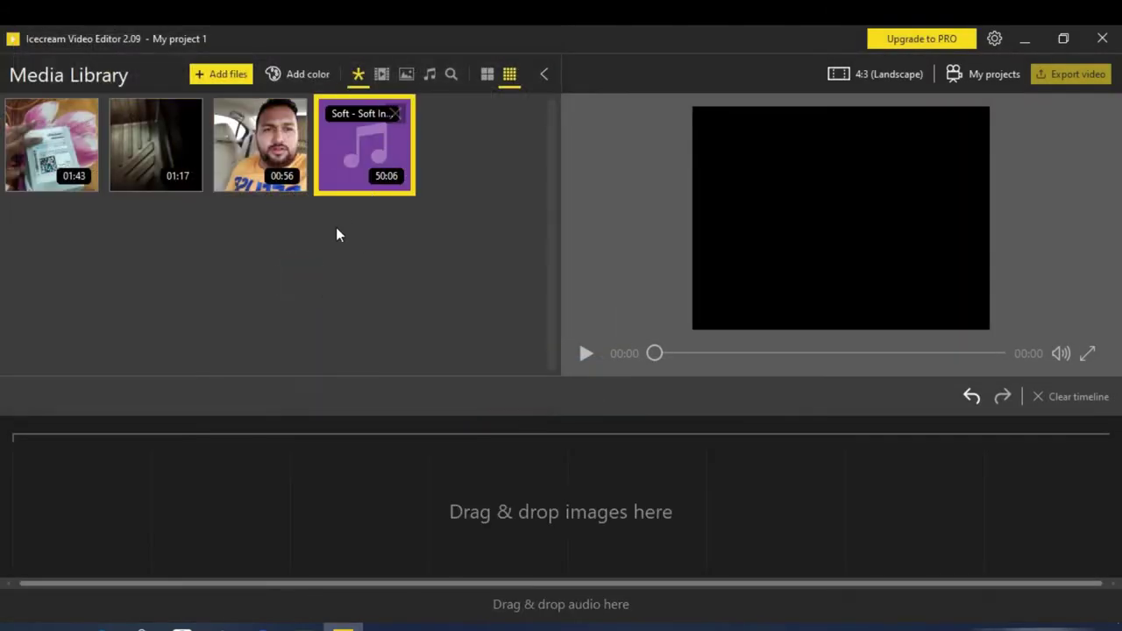
- Import a logo image from the Logo folder into the media library
{"action": "left_click", "coordinate": [223, 77]}
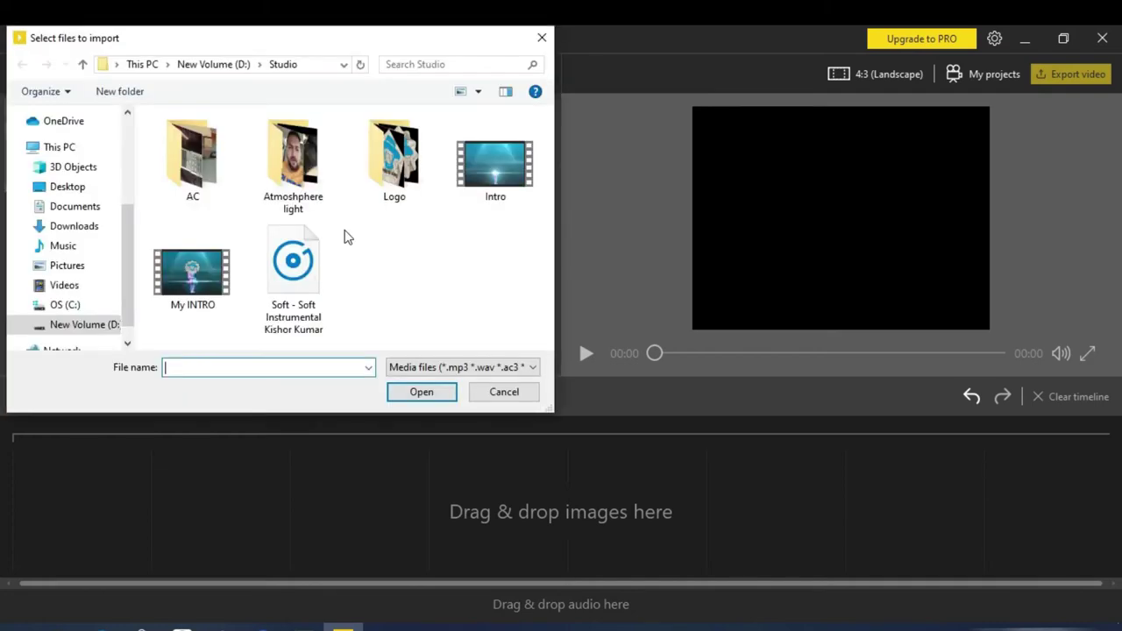
{"action": "double_click", "coordinate": [396, 158]}
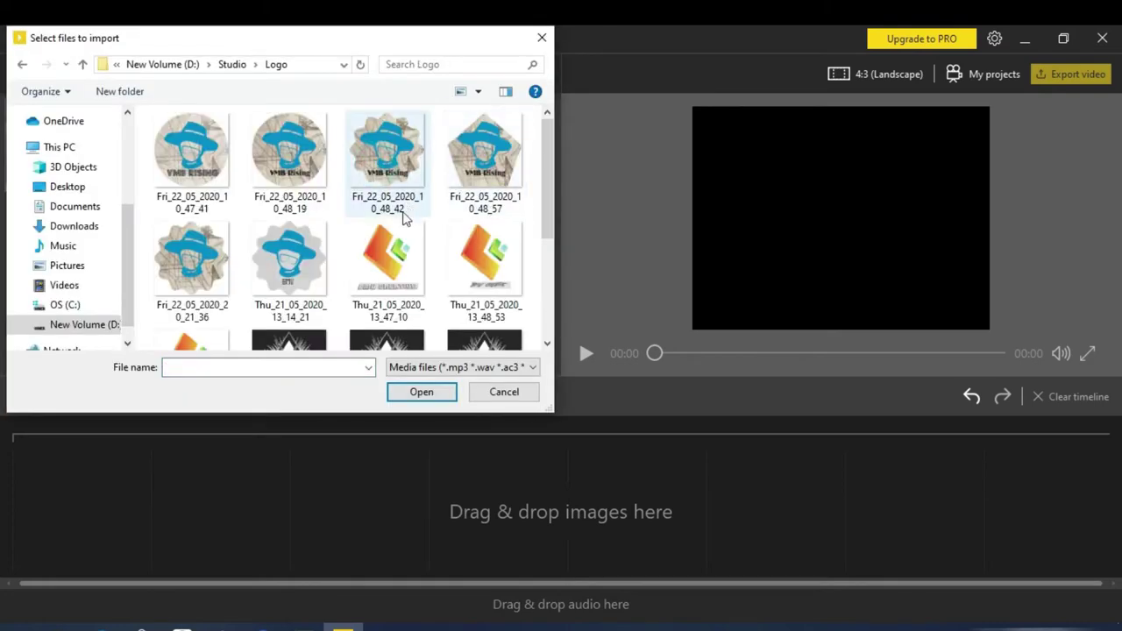
{"action": "left_click", "coordinate": [182, 288]}
{"action": "left_click", "coordinate": [424, 395]}
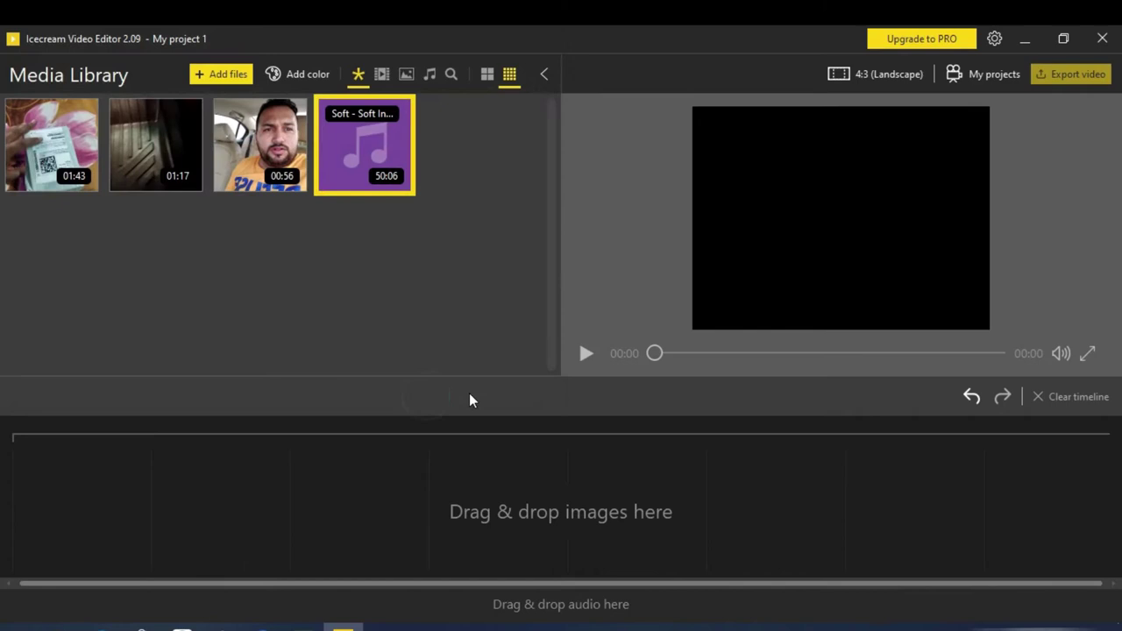
{"action": "left_click", "coordinate": [372, 290]}
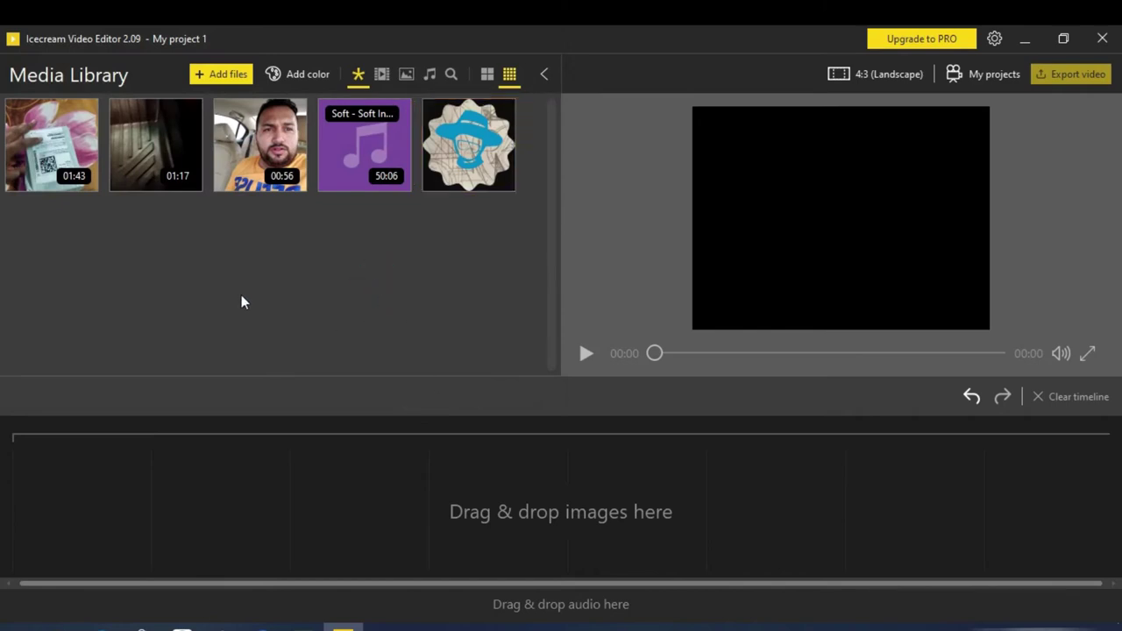
- Place the package clip, the Soft music as background audio, and the logo at the timeline start
{"action": "left_click_drag", "start_coordinate": [57, 129], "coordinate": [74, 495]}
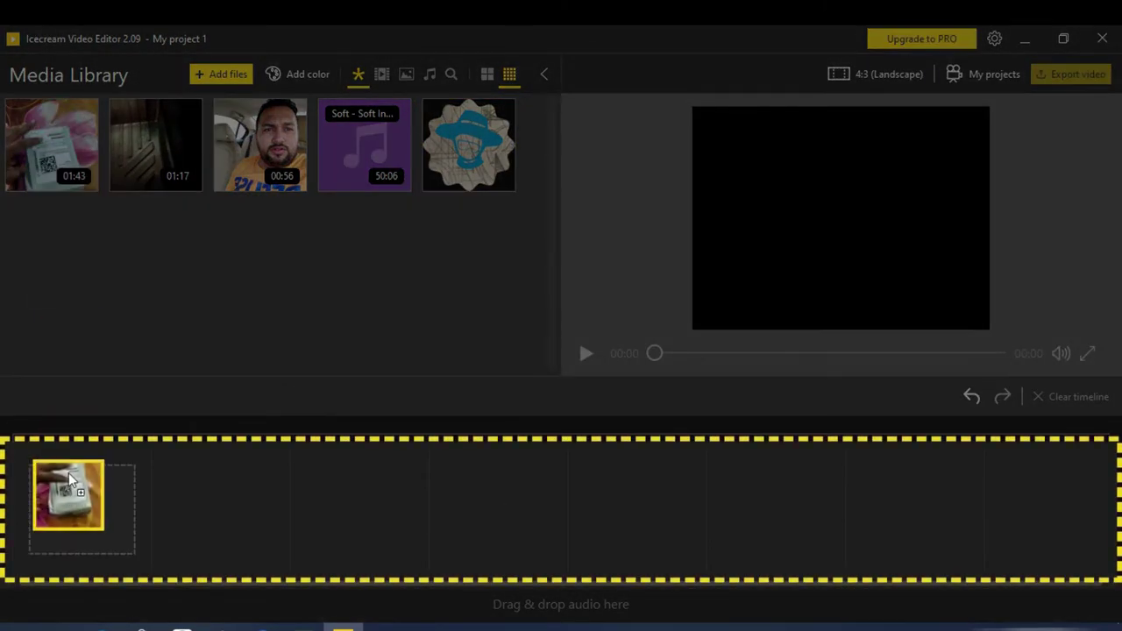
{"action": "left_click_drag", "start_coordinate": [456, 153], "coordinate": [462, 144]}
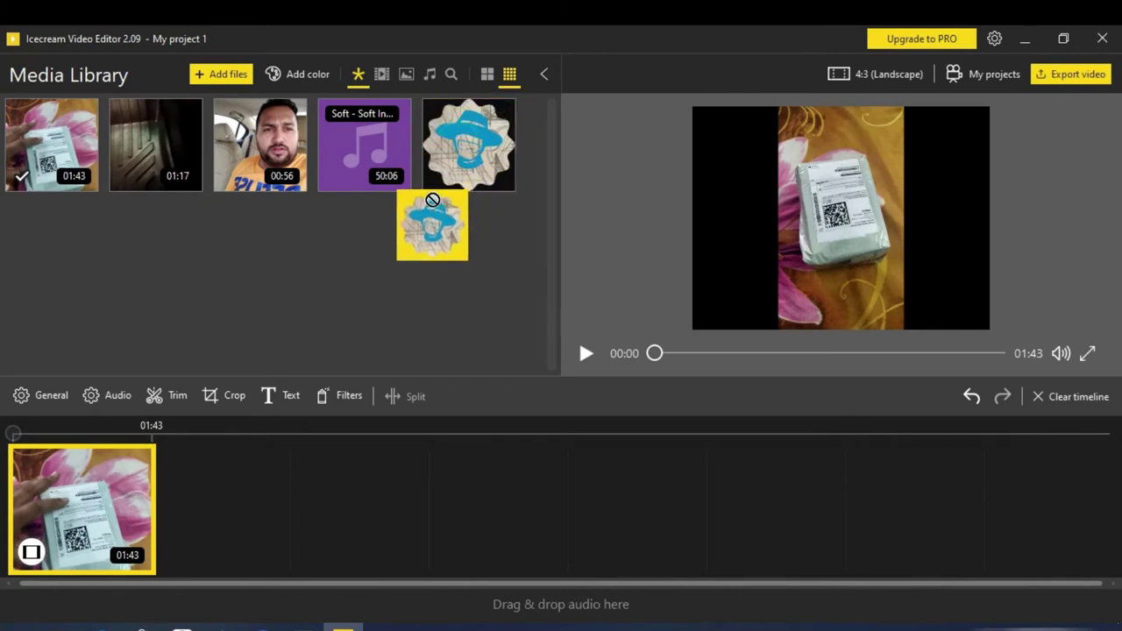
{"action": "left_click_drag", "start_coordinate": [371, 147], "coordinate": [77, 602]}
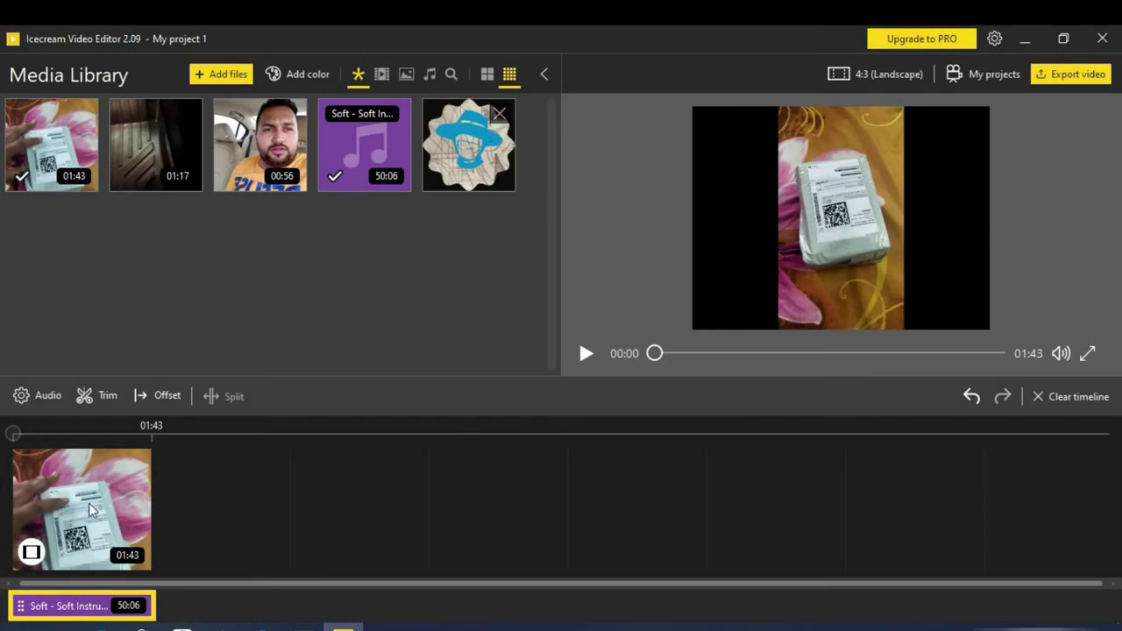
{"action": "left_click_drag", "start_coordinate": [473, 144], "coordinate": [53, 439]}
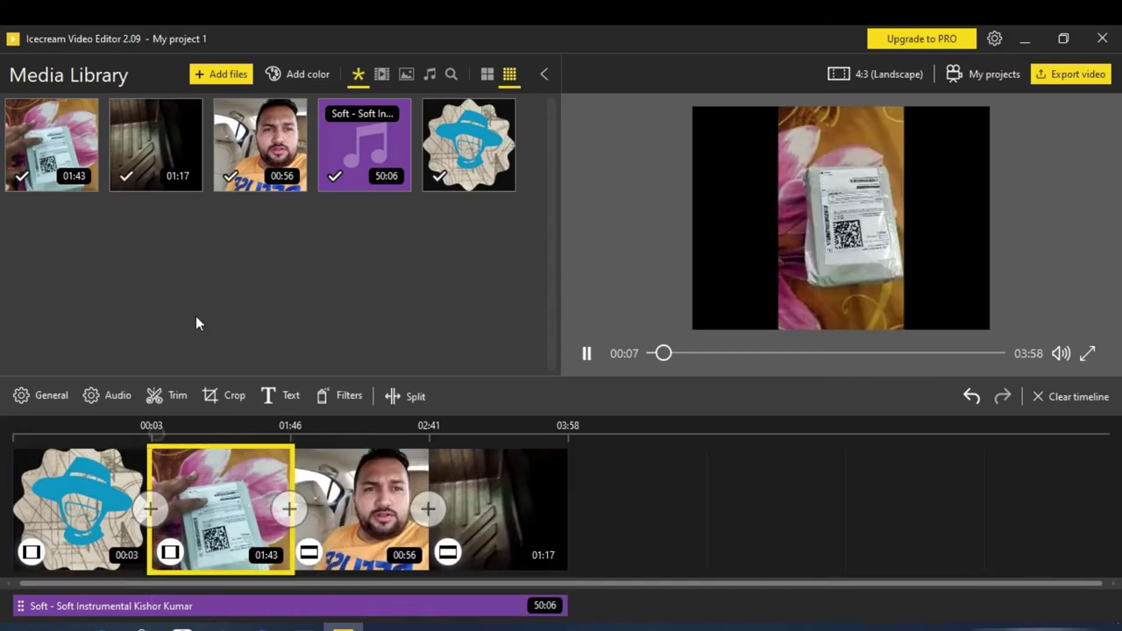
- Raise the package clip's volume to 249% and apply the Robot voice audio effect
{"action": "left_click", "coordinate": [114, 395]}
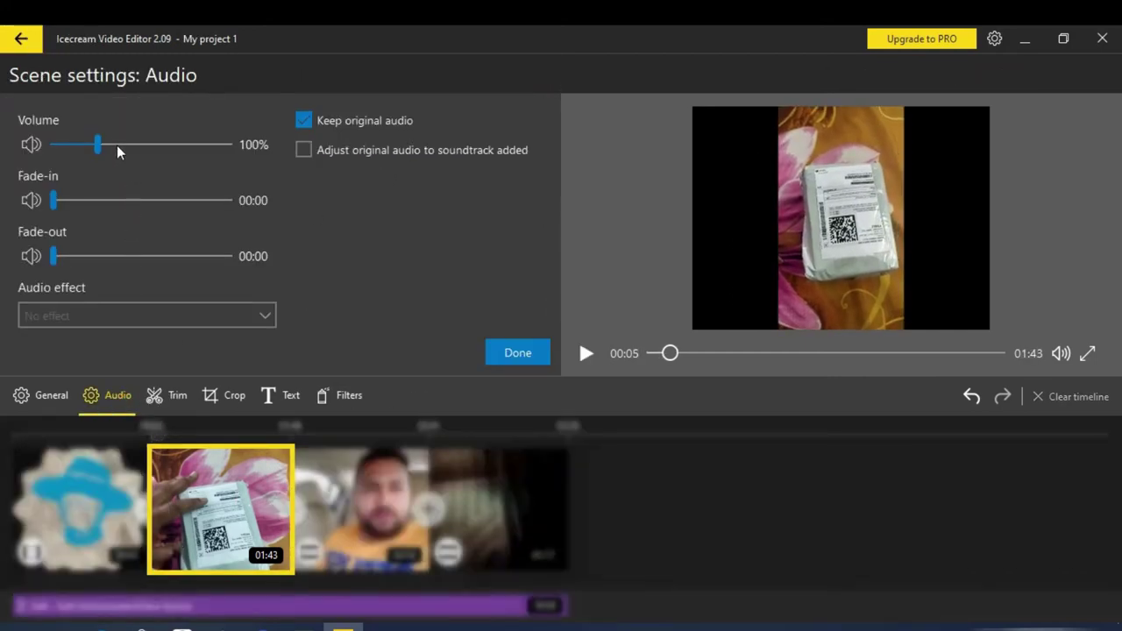
{"action": "left_click_drag", "start_coordinate": [102, 144], "coordinate": [192, 145]}
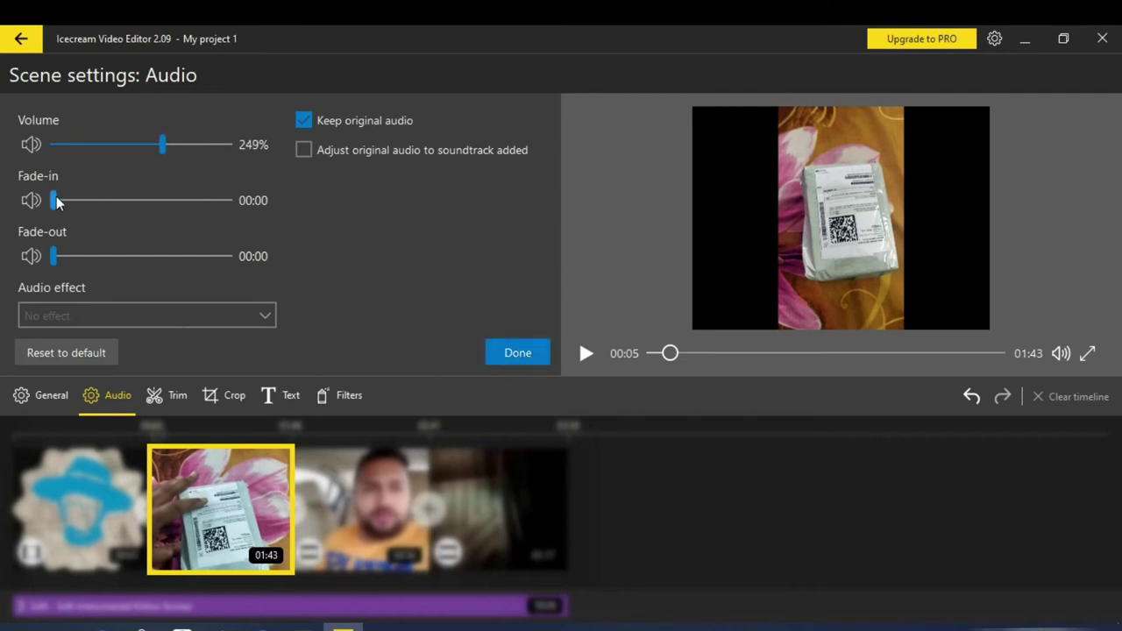
{"action": "left_click", "coordinate": [70, 323]}
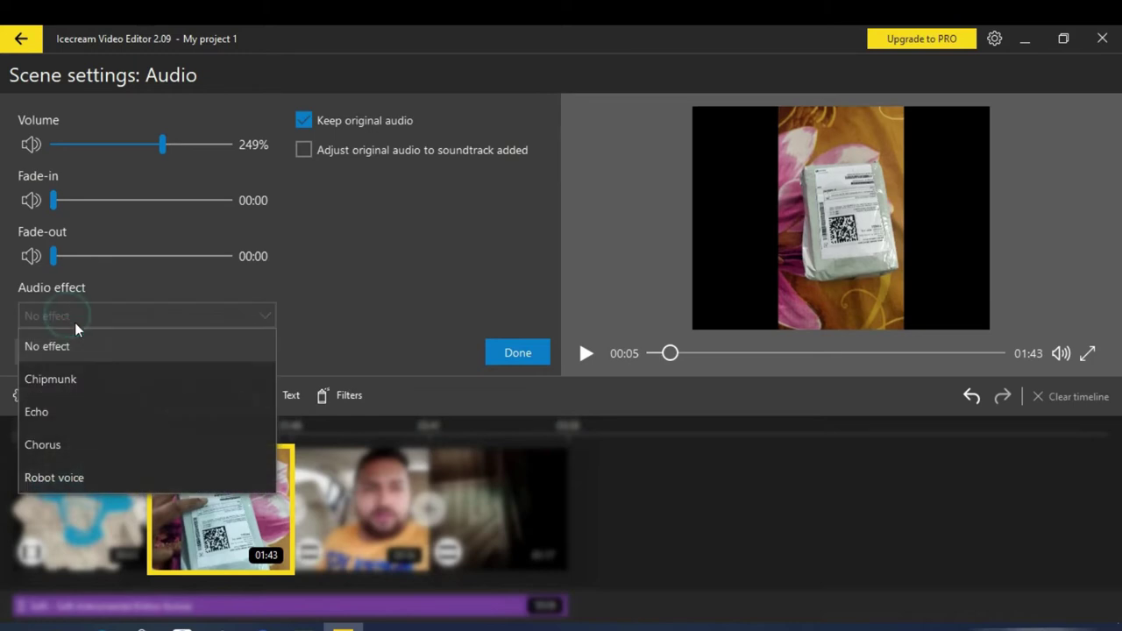
{"action": "left_click", "coordinate": [93, 484]}
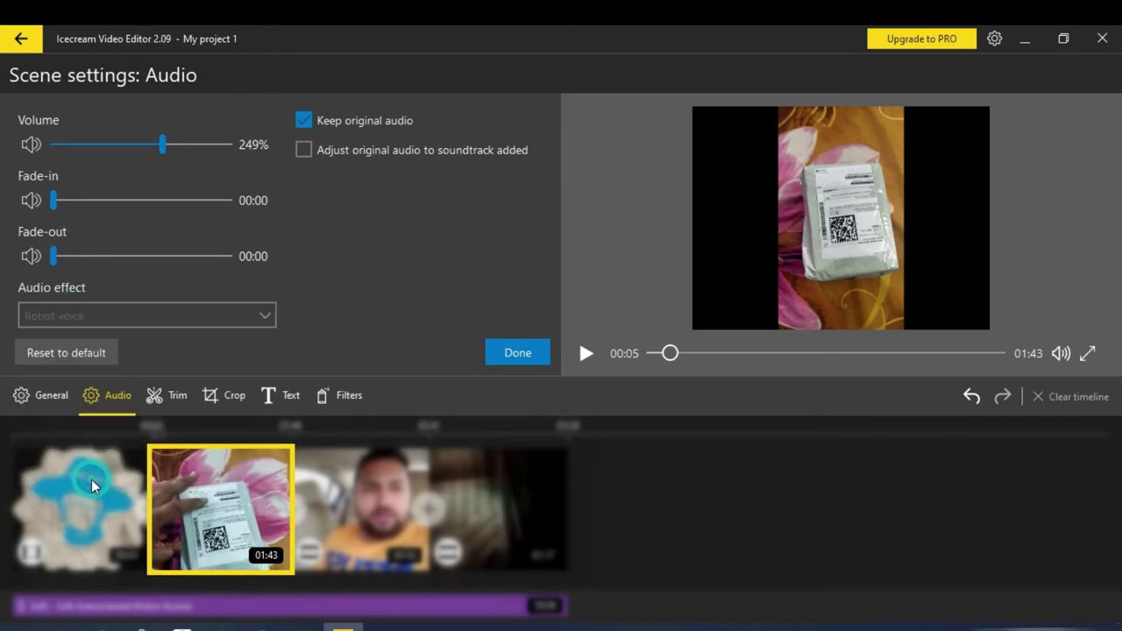
{"action": "left_click", "coordinate": [516, 353]}
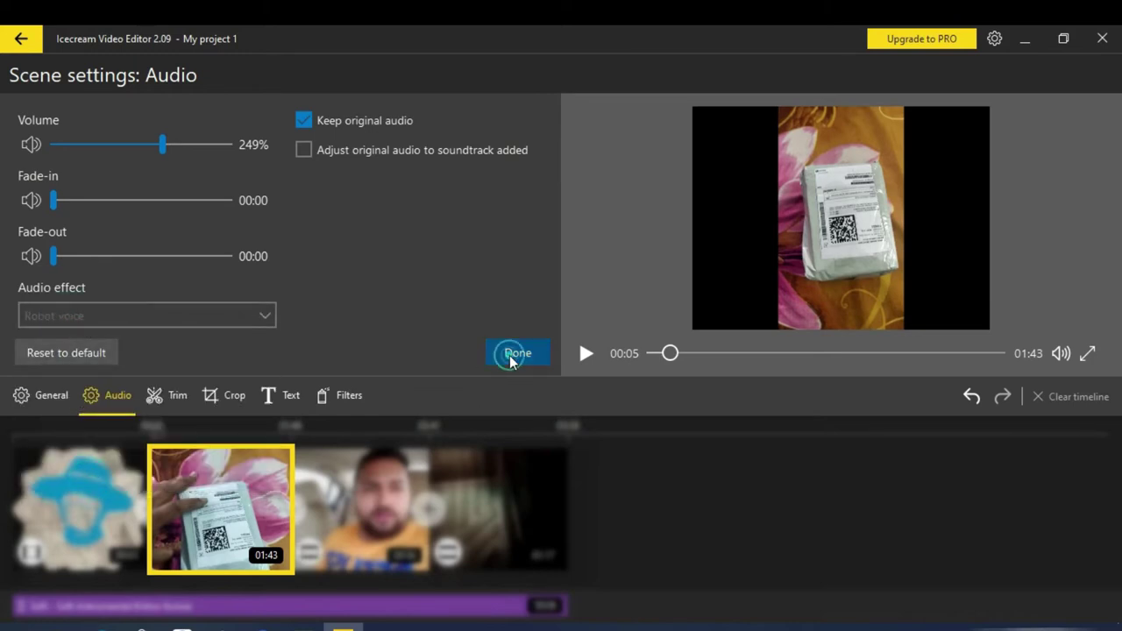
- Rotate the parcel clip 90° clockwise, set brightness and contrast to 1, speed x2, and preview
{"action": "left_click", "coordinate": [62, 399]}
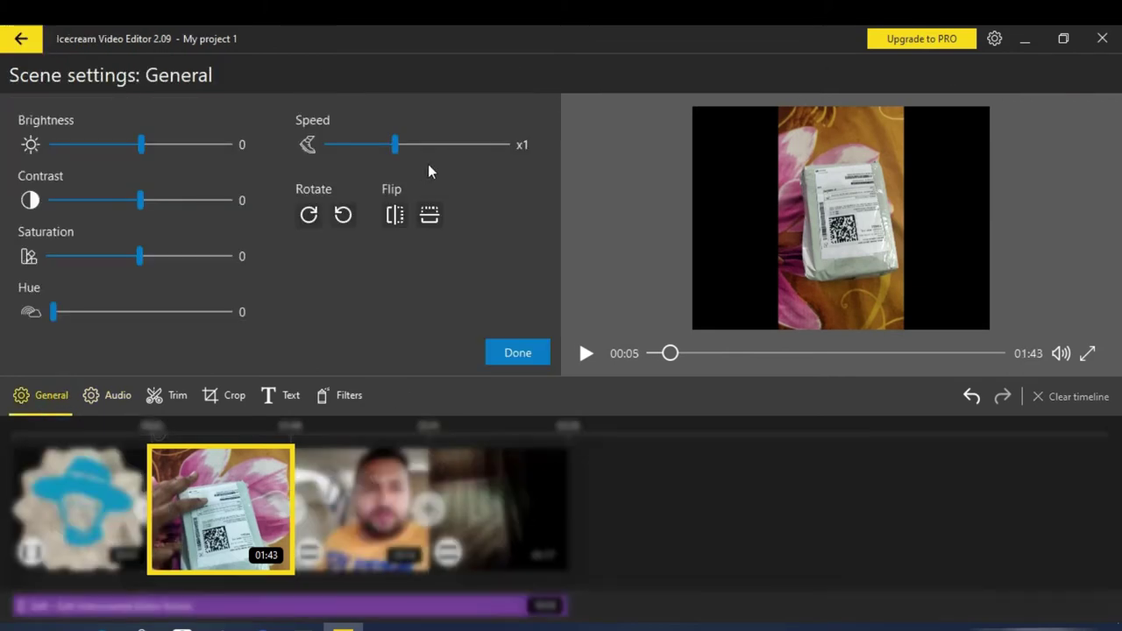
{"action": "left_click", "coordinate": [310, 216]}
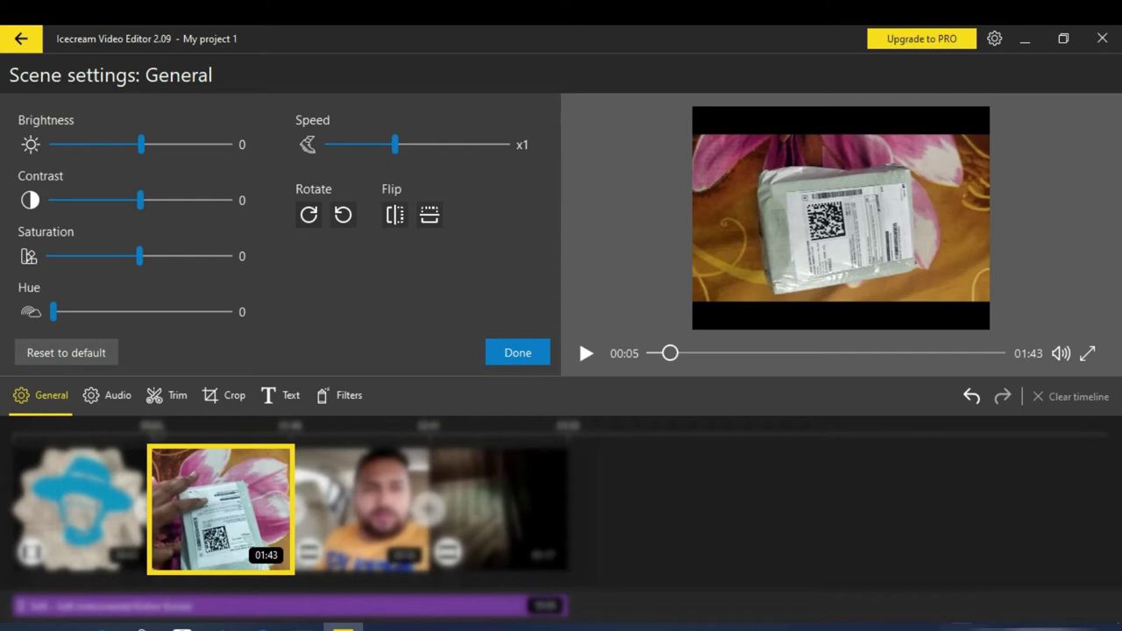
{"action": "left_click_drag", "start_coordinate": [140, 145], "coordinate": [142, 162]}
{"action": "left_click_drag", "start_coordinate": [141, 214], "coordinate": [140, 221]}
{"action": "left_click_drag", "start_coordinate": [435, 146], "coordinate": [463, 146]}
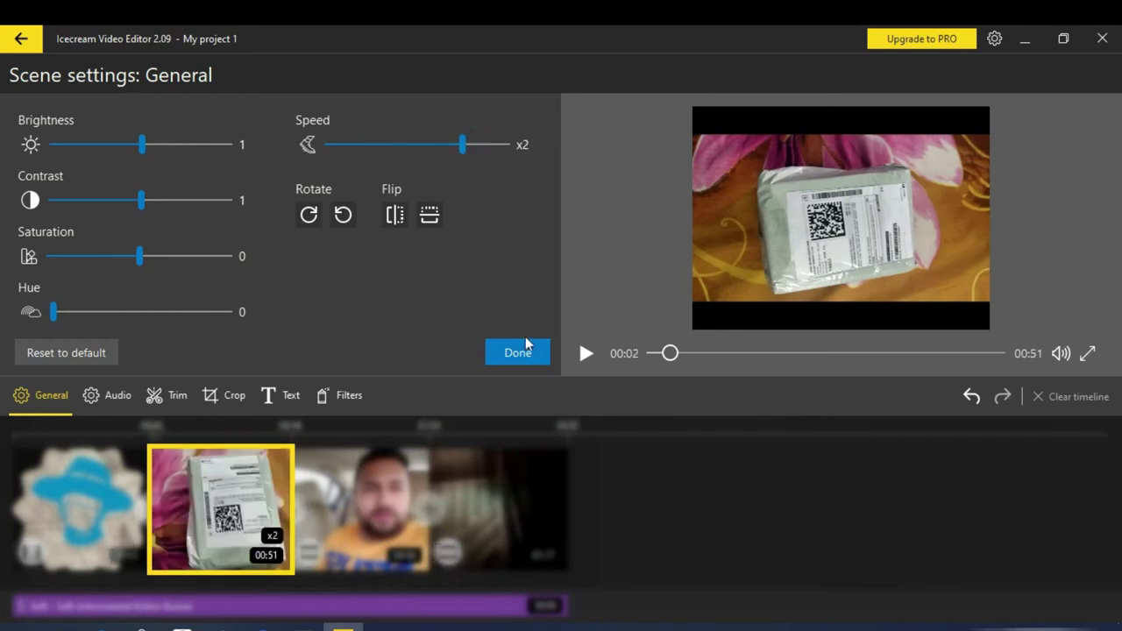
{"action": "left_click", "coordinate": [521, 351]}
{"action": "left_click", "coordinate": [585, 353]}
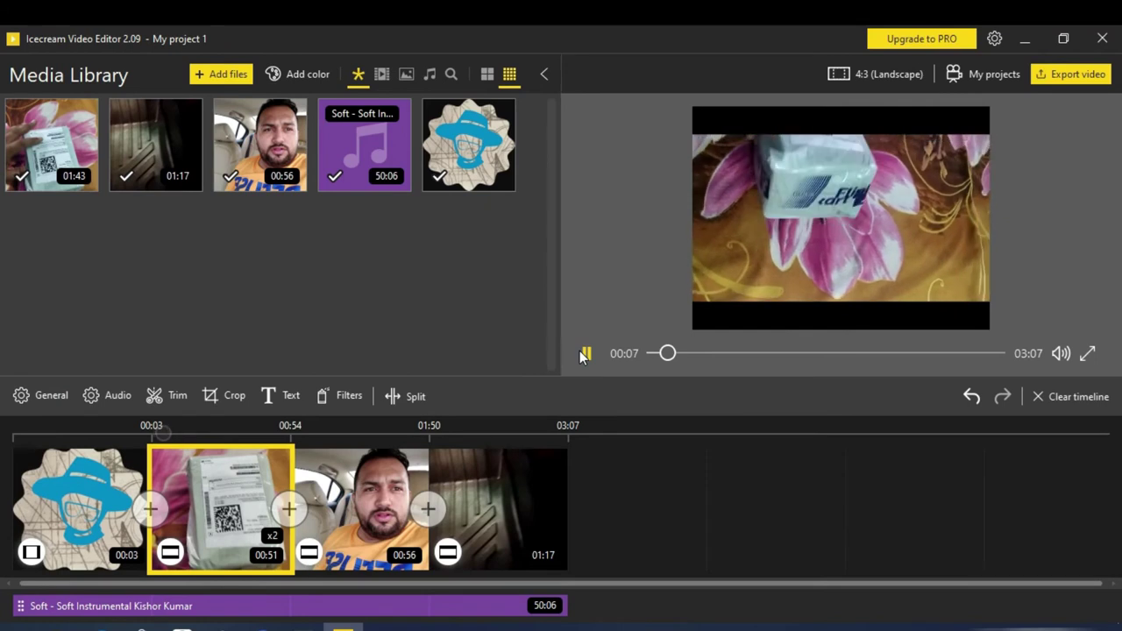
- Mirror the parcel clip horizontally, leaving its vertical orientation upright
{"action": "left_click", "coordinate": [42, 395]}
{"action": "left_click", "coordinate": [394, 215]}
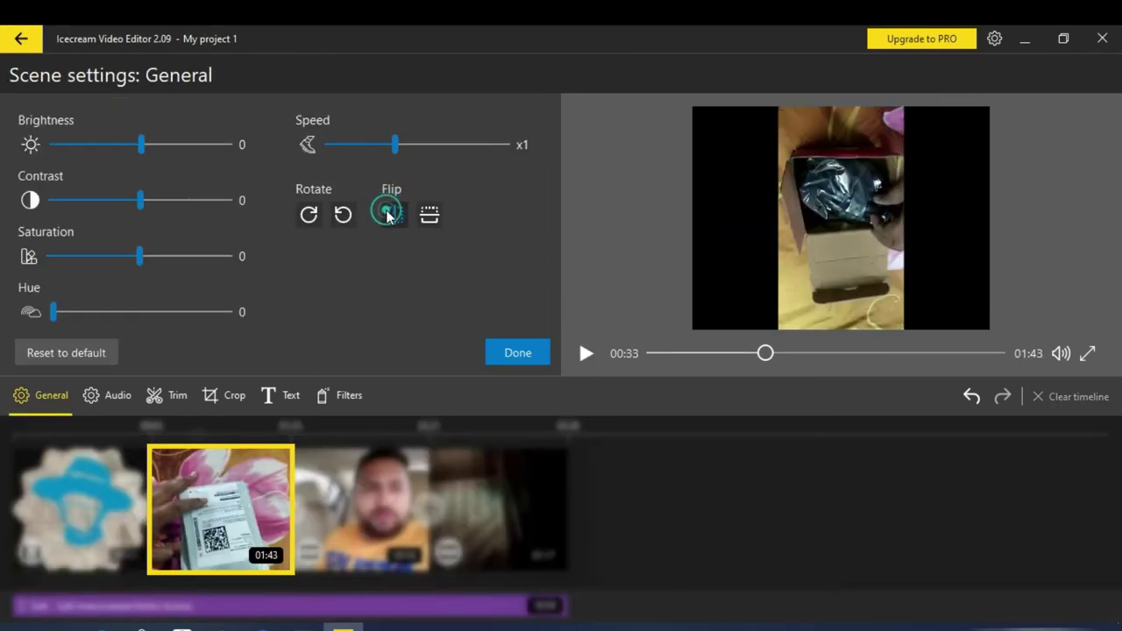
{"action": "left_click", "coordinate": [431, 217]}
{"action": "left_click", "coordinate": [431, 218]}
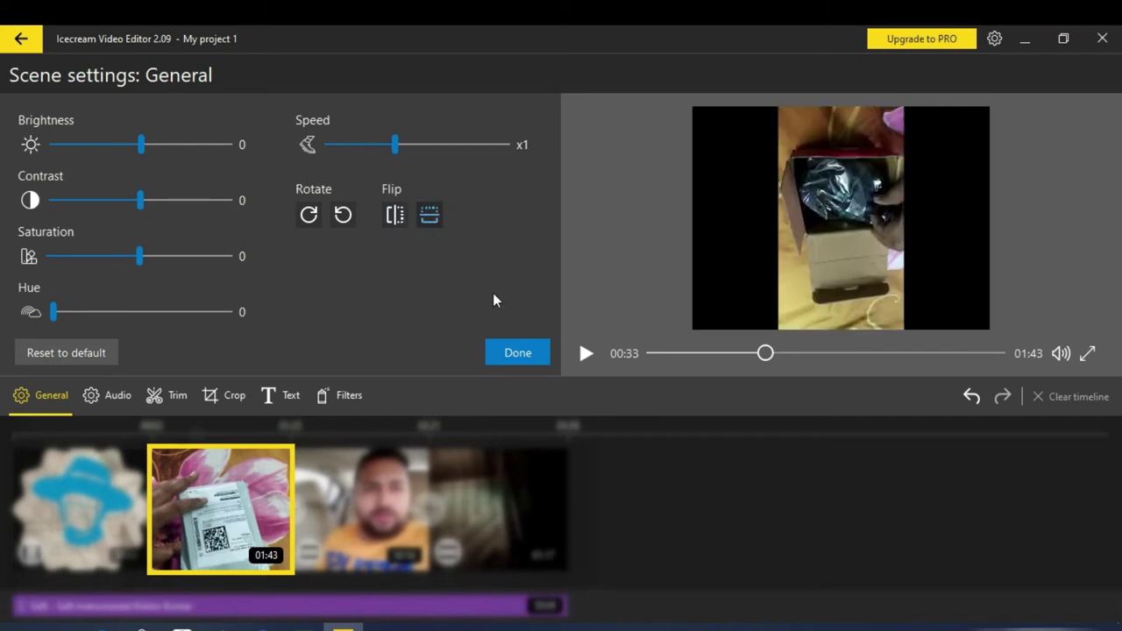
{"action": "left_click", "coordinate": [517, 353]}
- Cut the package clip to 00:00–00:11, shortening the timeline to 02:27
{"action": "left_click", "coordinate": [176, 399]}
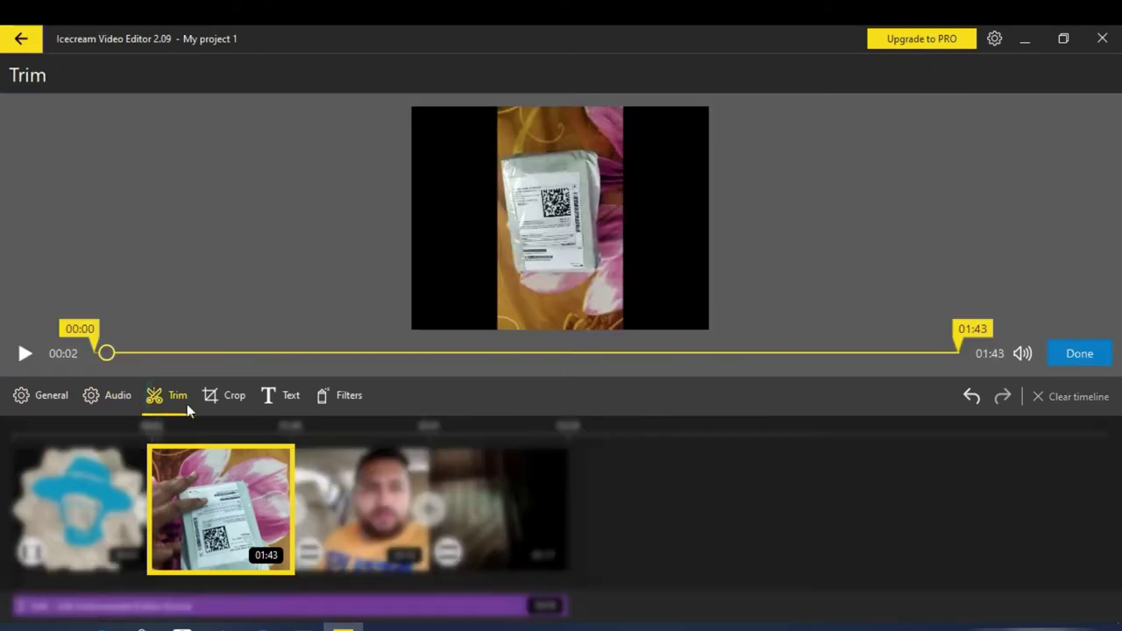
{"action": "mouse_move", "coordinate": [969, 329]}
{"action": "left_mouse_down"}
{"action": "mouse_move", "coordinate": [165, 343]}
{"action": "mouse_move", "coordinate": [201, 349]}
{"action": "left_mouse_up"}
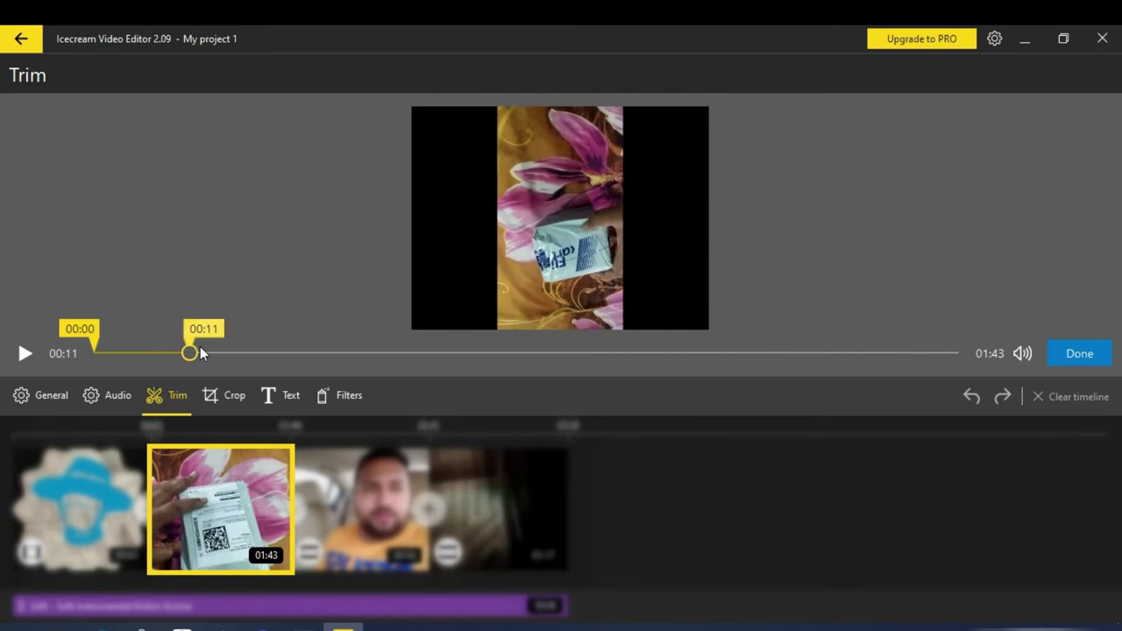
{"action": "left_click", "coordinate": [152, 405]}
{"action": "left_click", "coordinate": [1098, 355]}
- Crop the 00:56 car selfie clip to a small frame centred on the face
{"action": "left_click", "coordinate": [585, 352]}
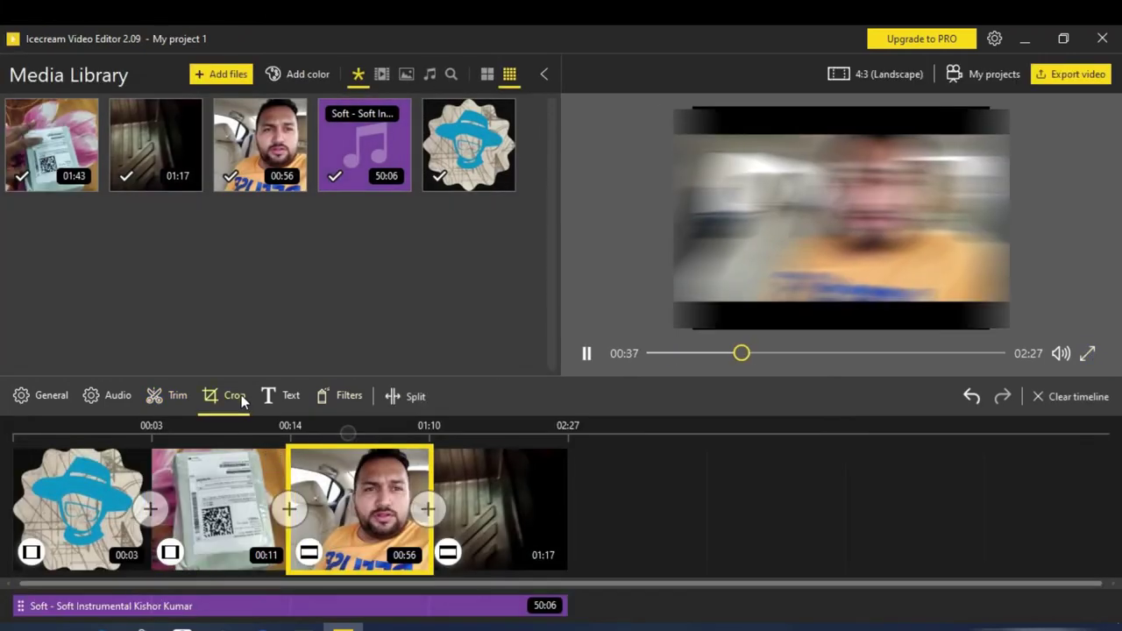
{"action": "left_click", "coordinate": [234, 395]}
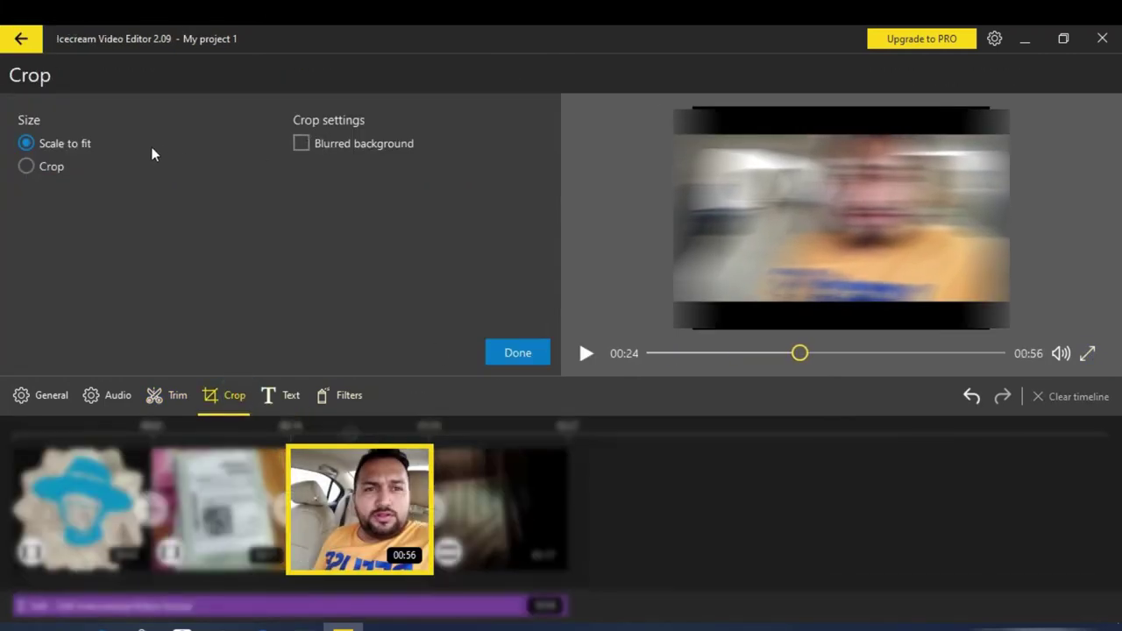
{"action": "left_click", "coordinate": [44, 170]}
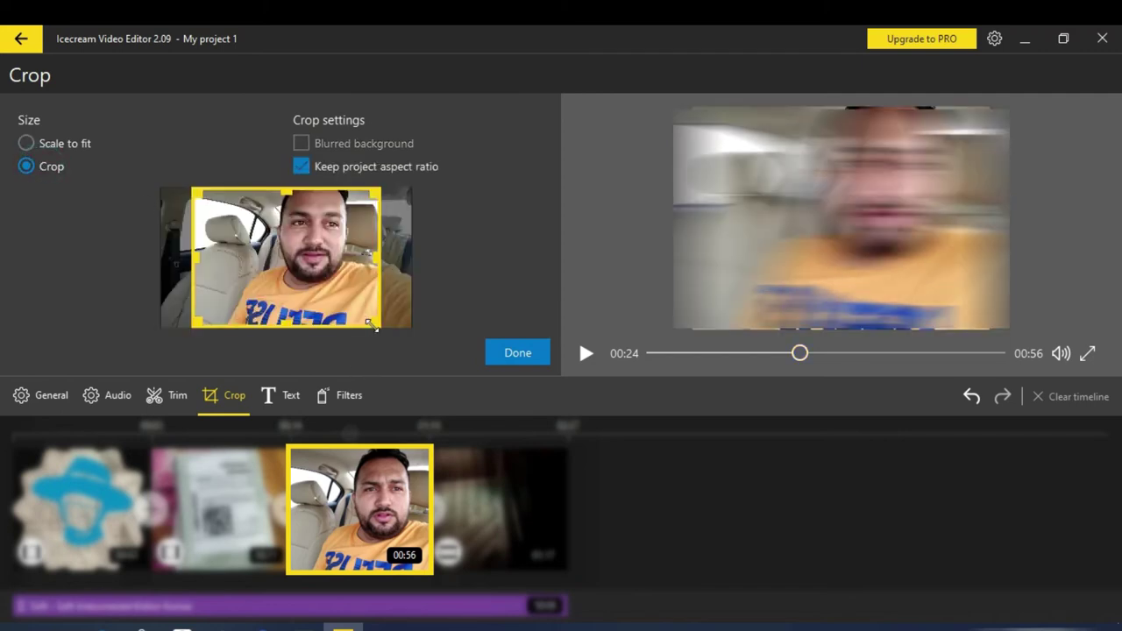
{"action": "left_click_drag", "start_coordinate": [375, 323], "coordinate": [332, 273]}
{"action": "left_click_drag", "start_coordinate": [244, 254], "coordinate": [306, 253]}
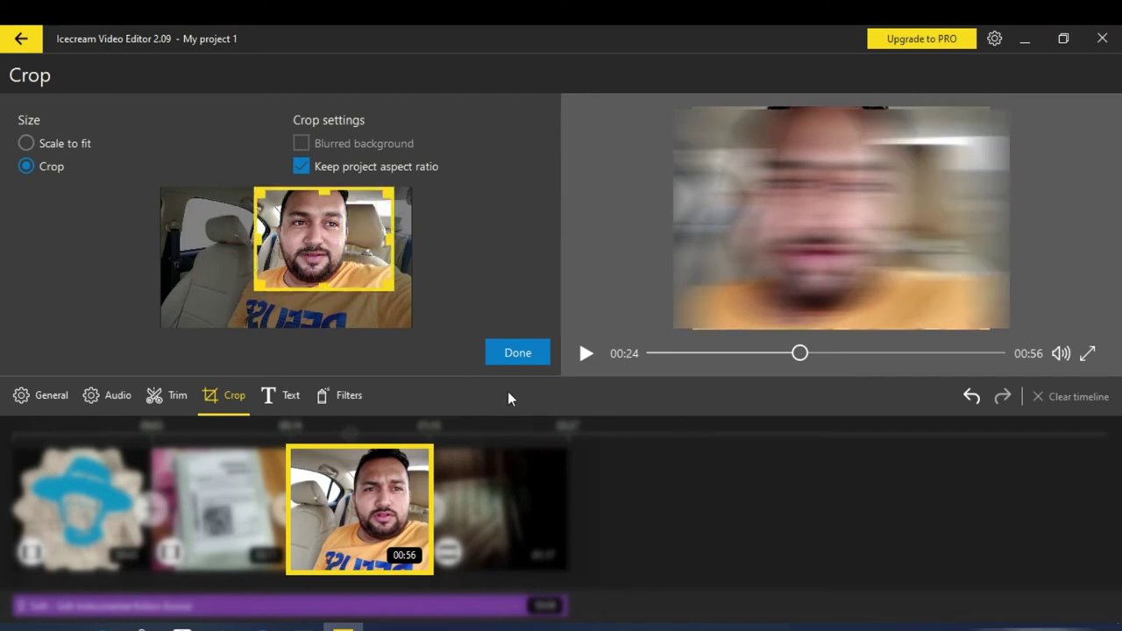
{"action": "left_click", "coordinate": [516, 353]}
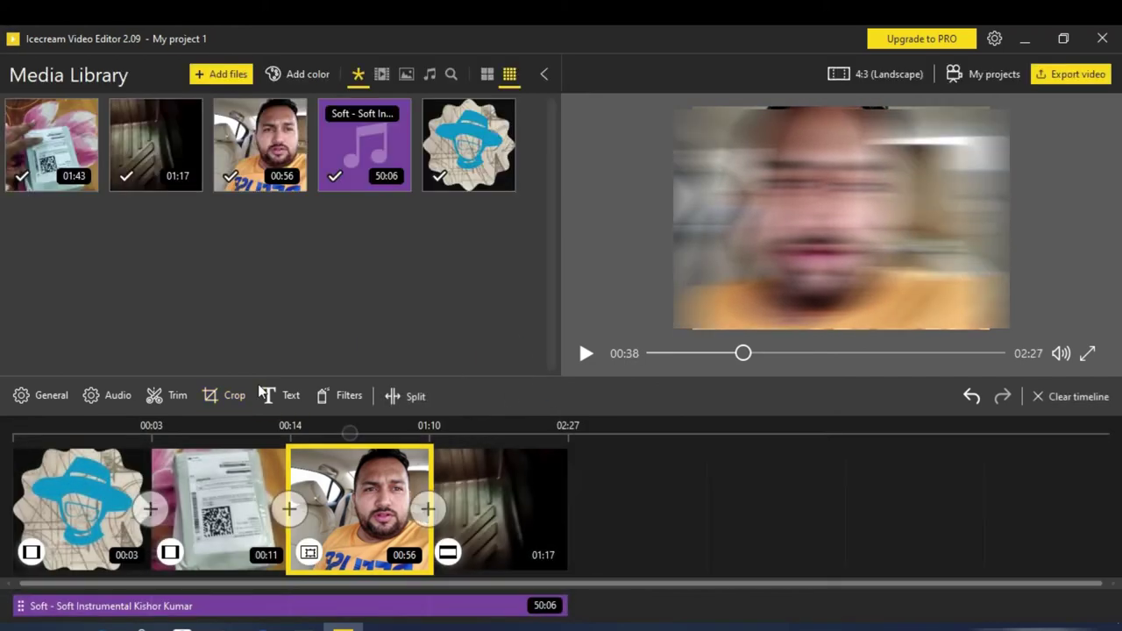
- Add a top-centre Earthquake caption 'Welcome My Friend' at size x1.25 to the selfie clip
{"action": "left_click", "coordinate": [313, 430]}
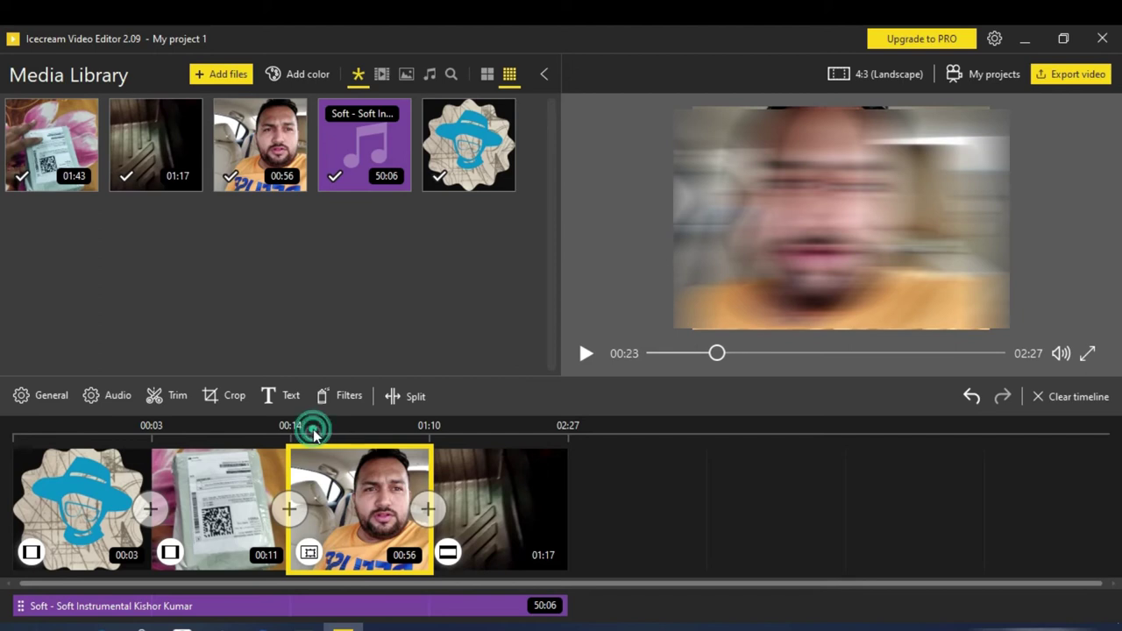
{"action": "left_click", "coordinate": [289, 396]}
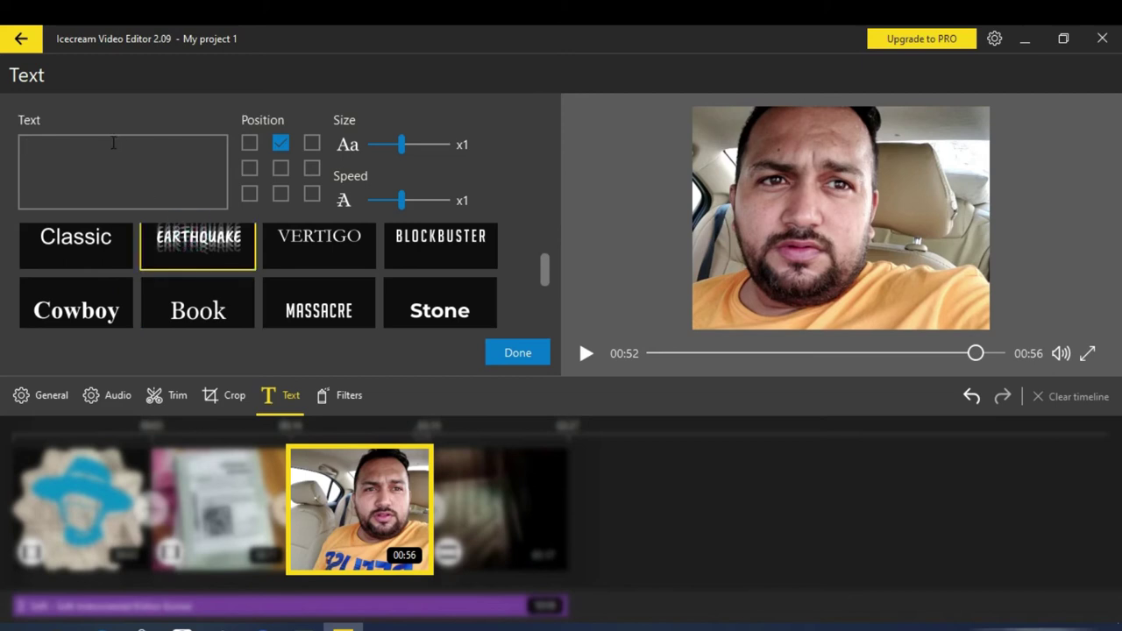
{"action": "type", "text": "WI"}
{"action": "type", "text": "elcome My Friedn"}
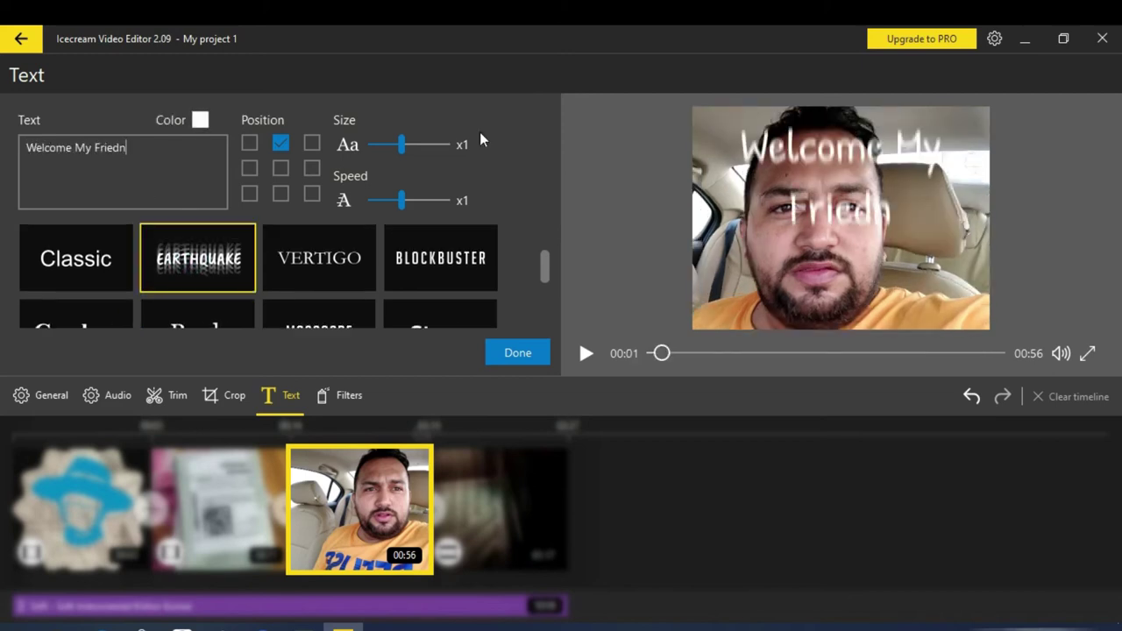
{"action": "key", "text": "BackSpace"}
{"action": "key", "text": "BackSpace"}
{"action": "type", "text": "nd"}
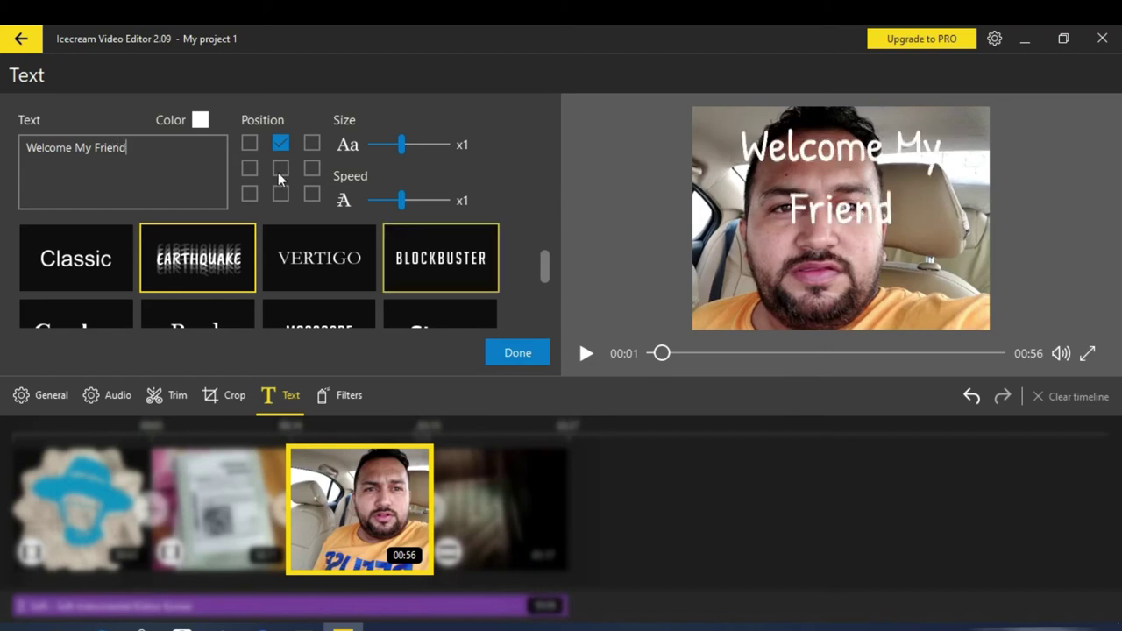
{"action": "left_click", "coordinate": [407, 147]}
{"action": "left_click_drag", "start_coordinate": [411, 151], "coordinate": [418, 149]}
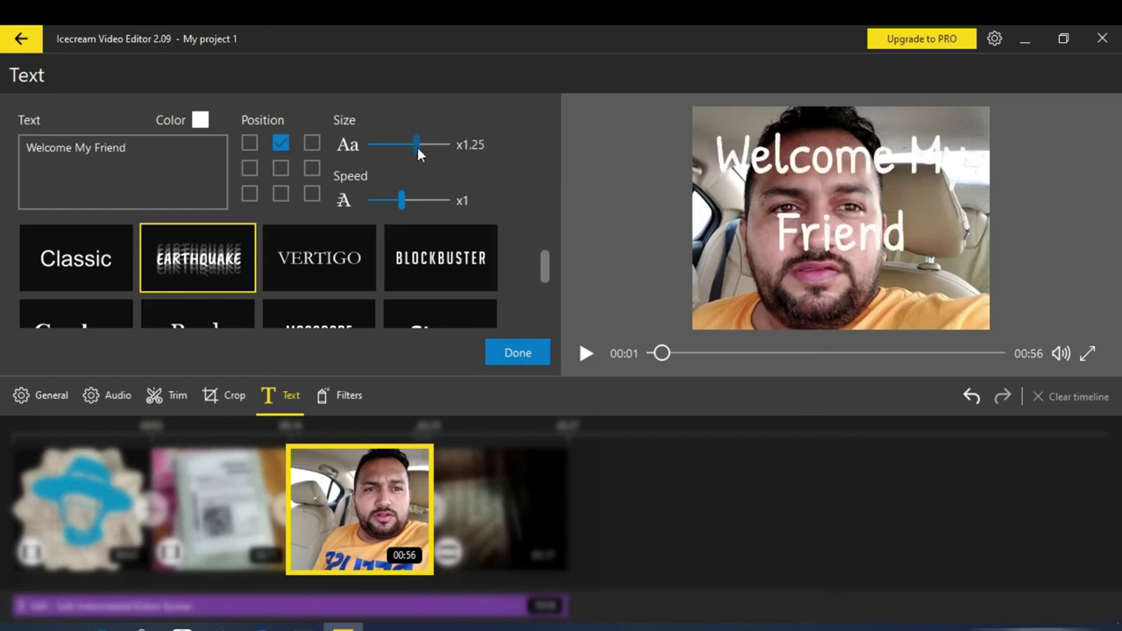
- Confirm the caption, then stack Water Color, Tilt Shift and Blue Isolation filters on the selfie clip
{"action": "left_click", "coordinate": [506, 352]}
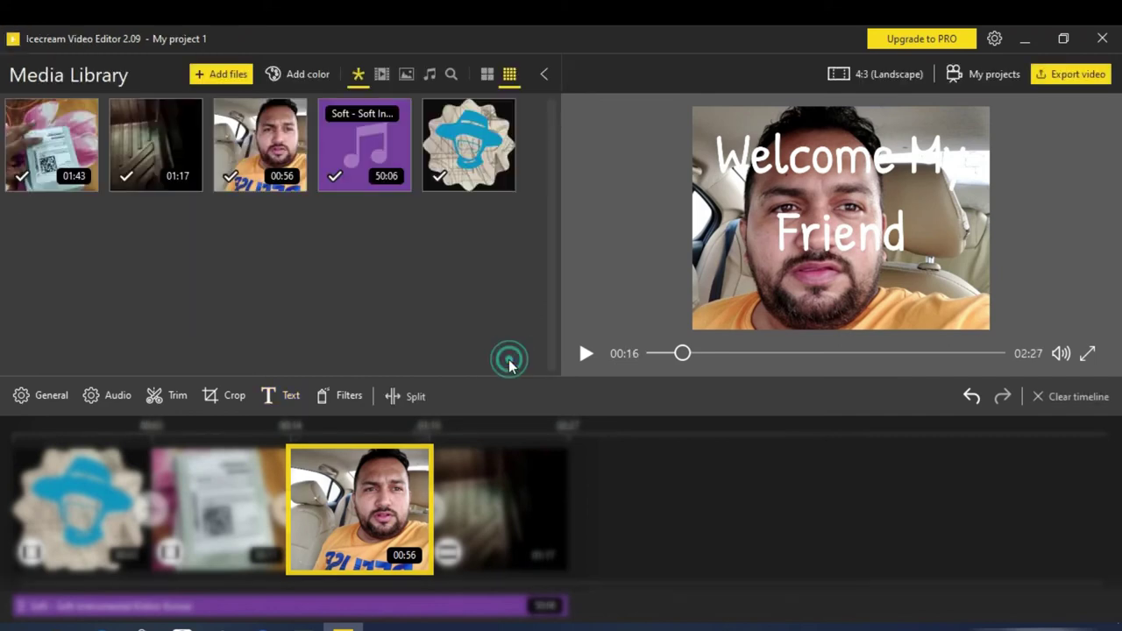
{"action": "left_click", "coordinate": [353, 395]}
{"action": "left_click", "coordinate": [317, 219]}
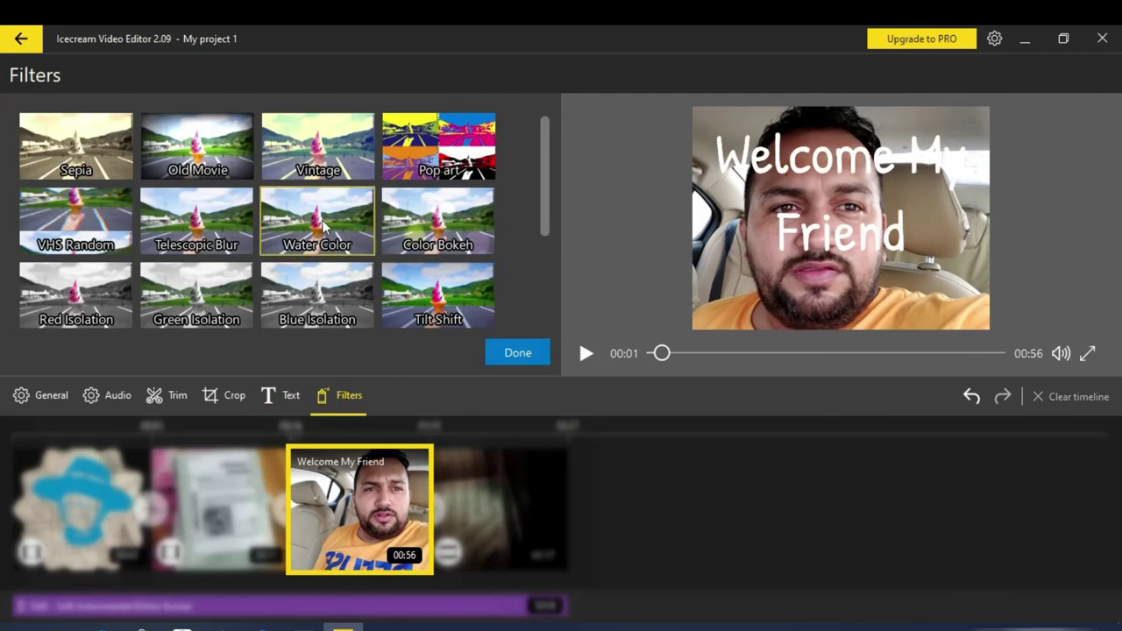
{"action": "left_click", "coordinate": [415, 302]}
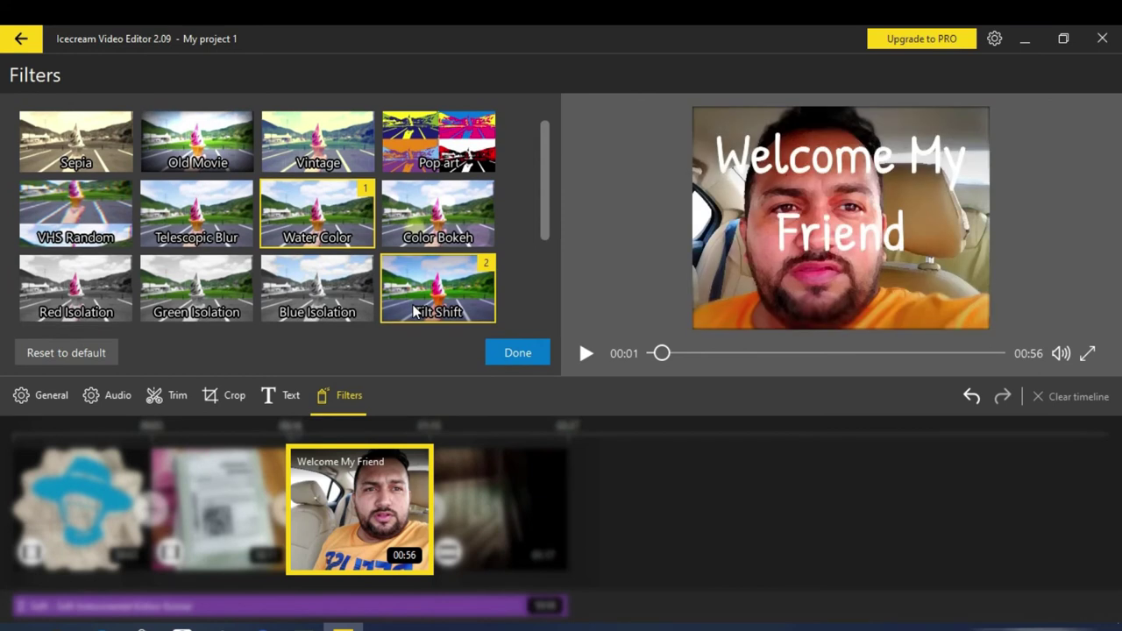
{"action": "left_click", "coordinate": [325, 309]}
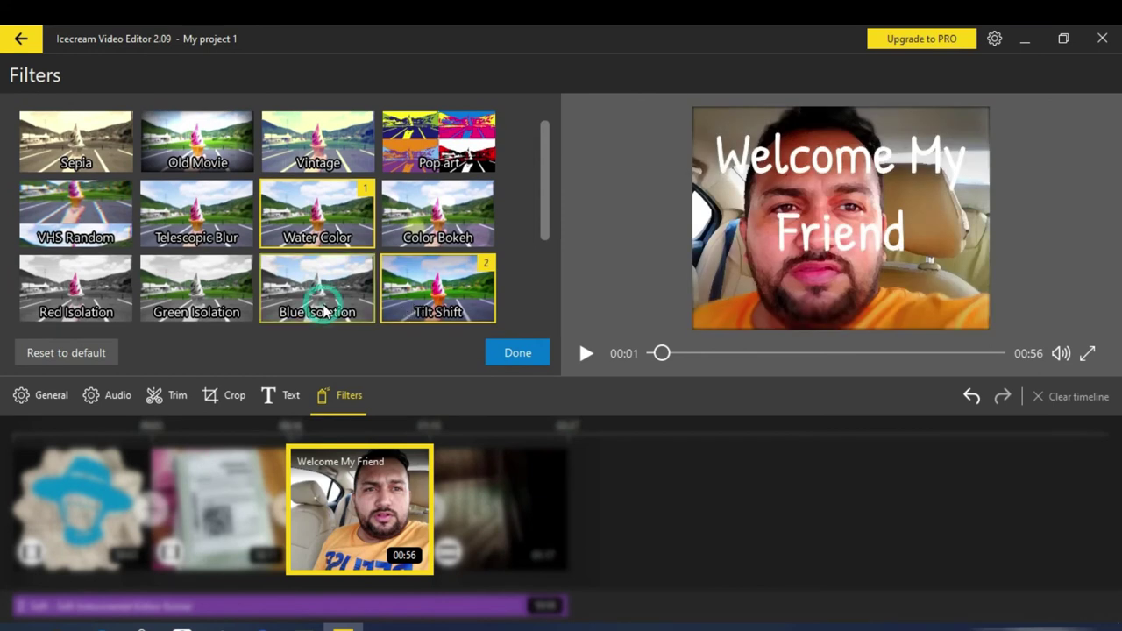
{"action": "left_click", "coordinate": [524, 355]}
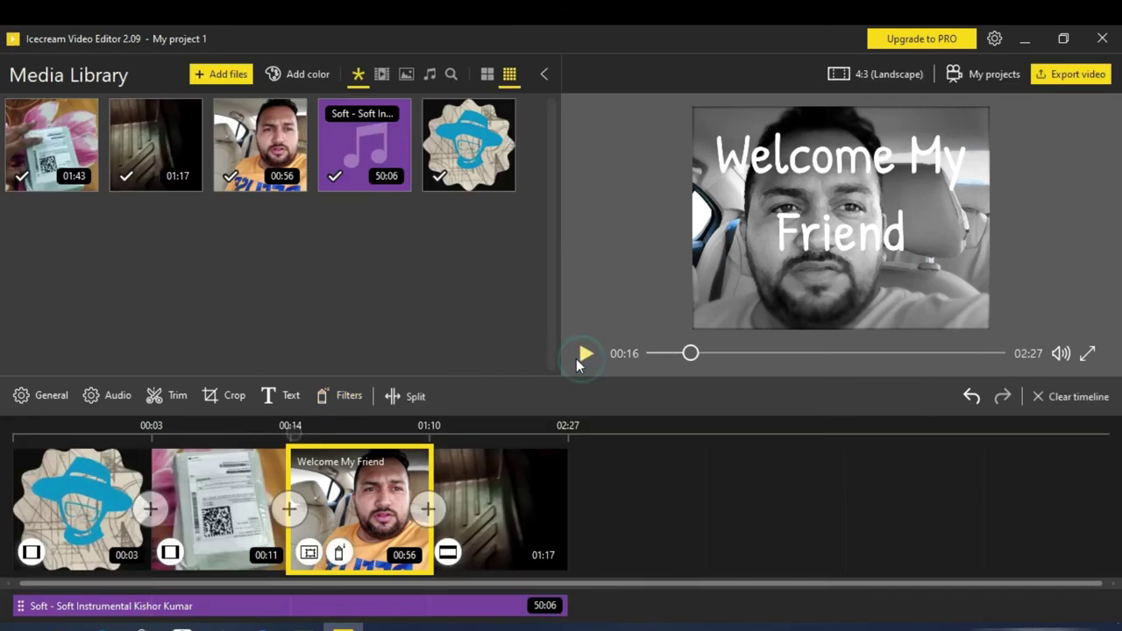
- Split the parcel clip at 00:17 and export the full project as a High-quality XGA MP4
{"action": "left_click", "coordinate": [576, 358]}
{"action": "key", "text": "s"}
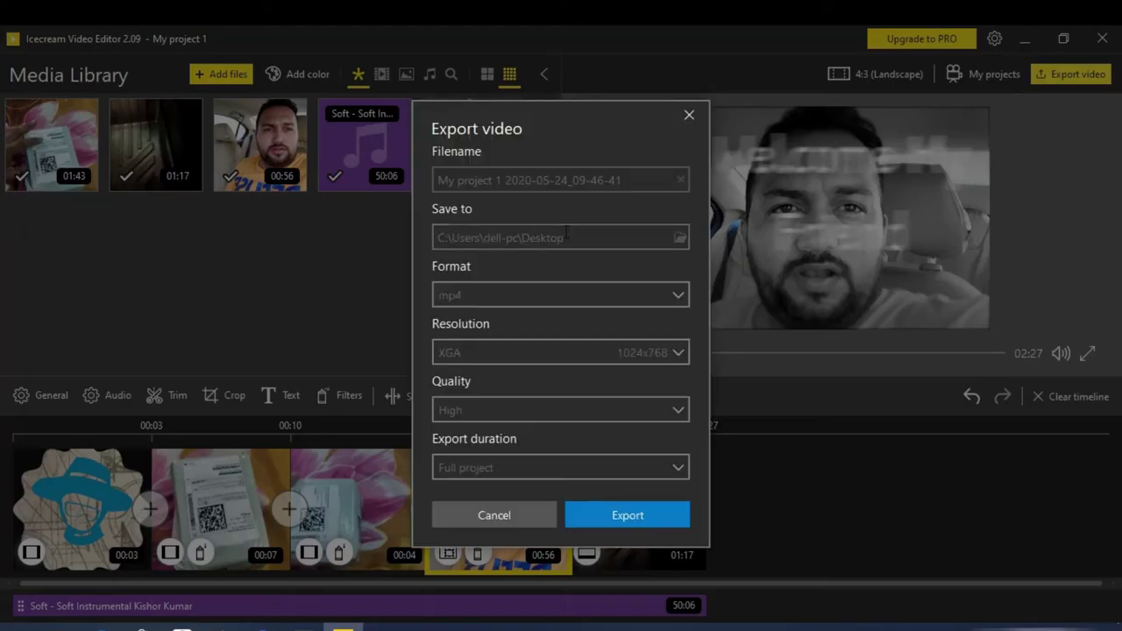
{"action": "left_click", "coordinate": [600, 518]}
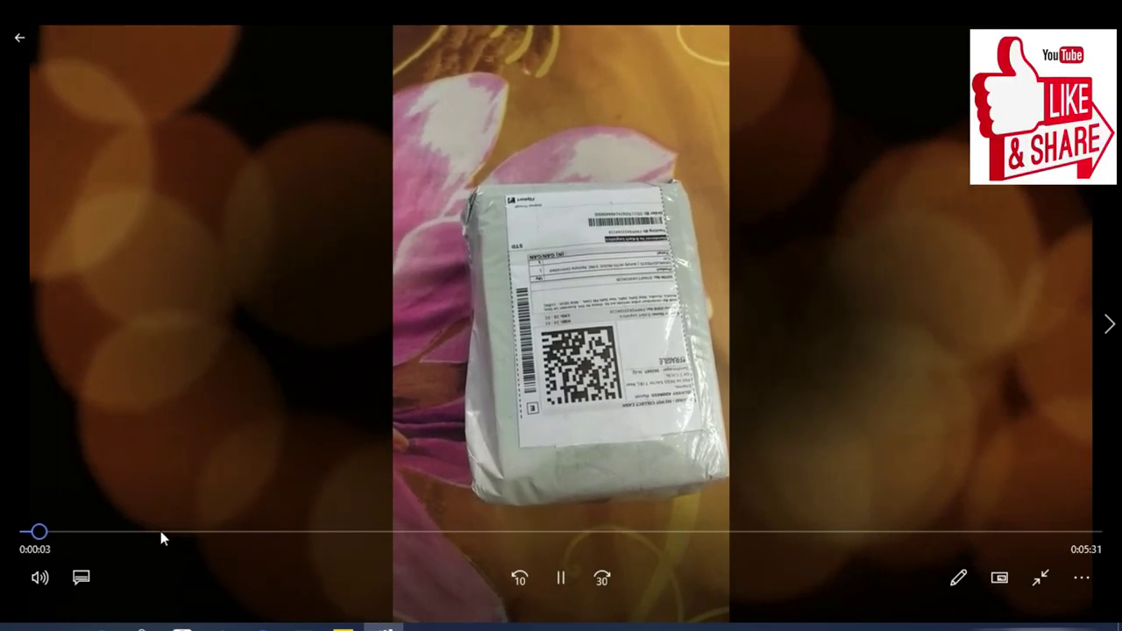
- Skip the exported video ahead to about 0:00:31 to show the parcel unboxing
{"action": "left_click", "coordinate": [130, 531]}
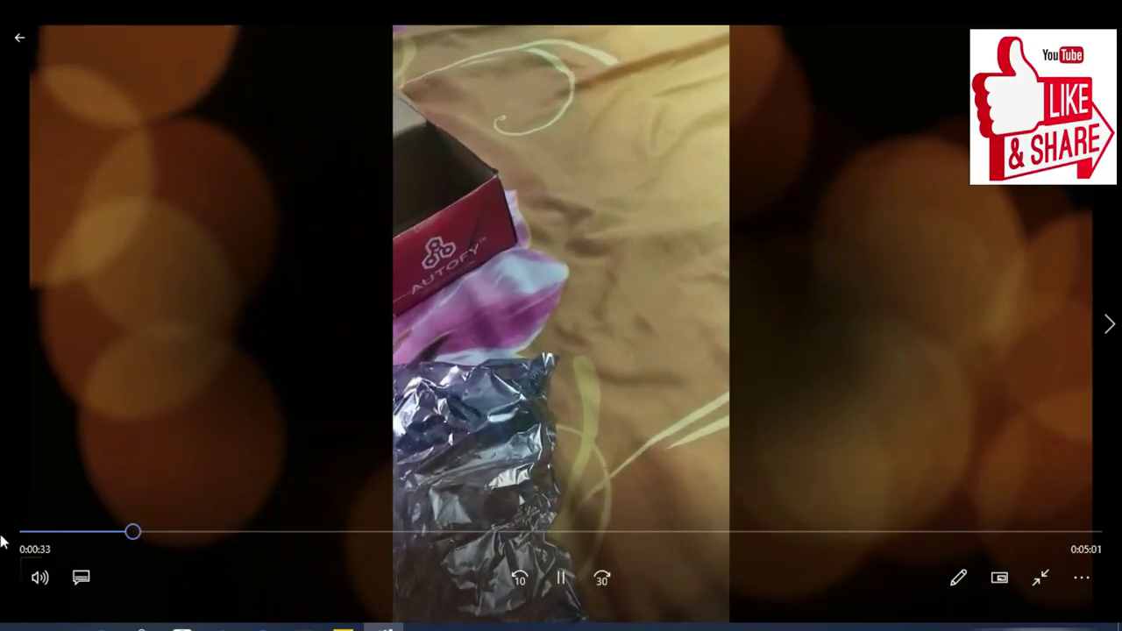